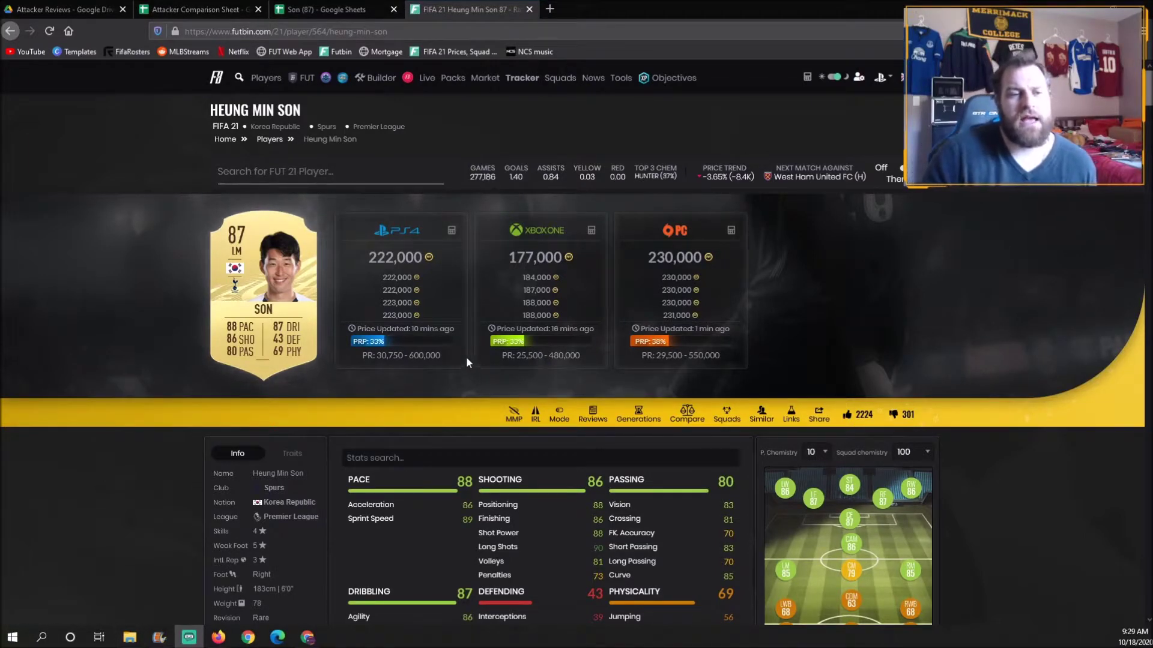
- Look over Heung Min Son's FUT 21 card, platform prices and base stats on his player page
right_click(417, 323)
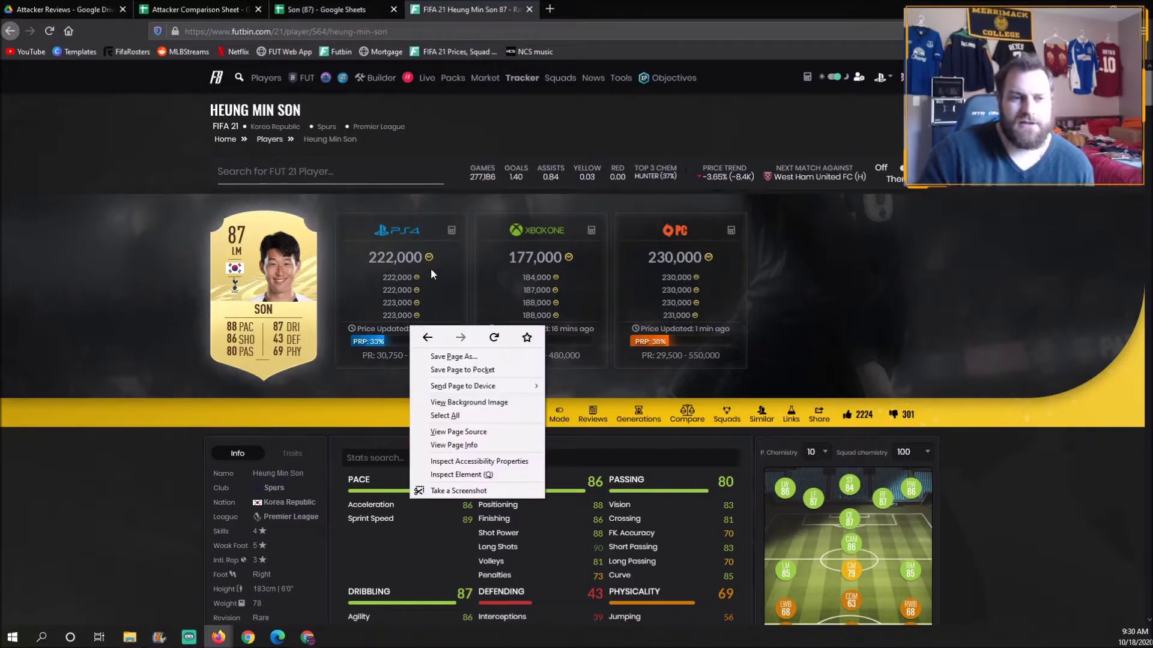
click(432, 274)
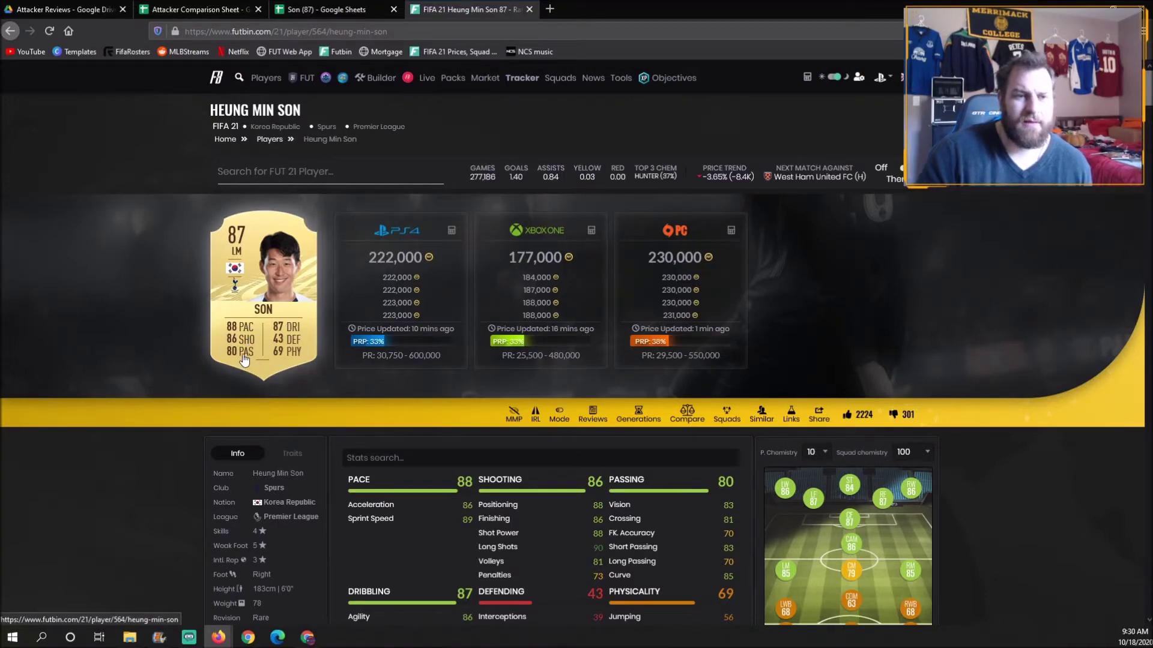
scroll(390, 369, down, 2)
scroll(394, 373, down, 1)
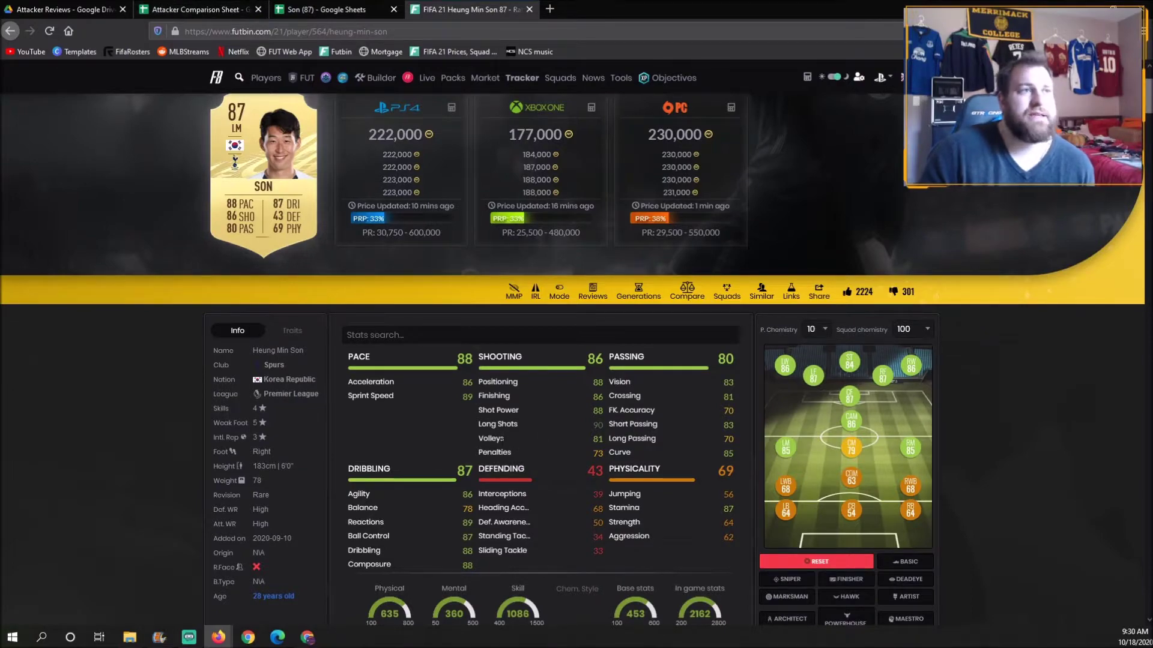
scroll(864, 504, down, 2)
scroll(721, 444, up, 4)
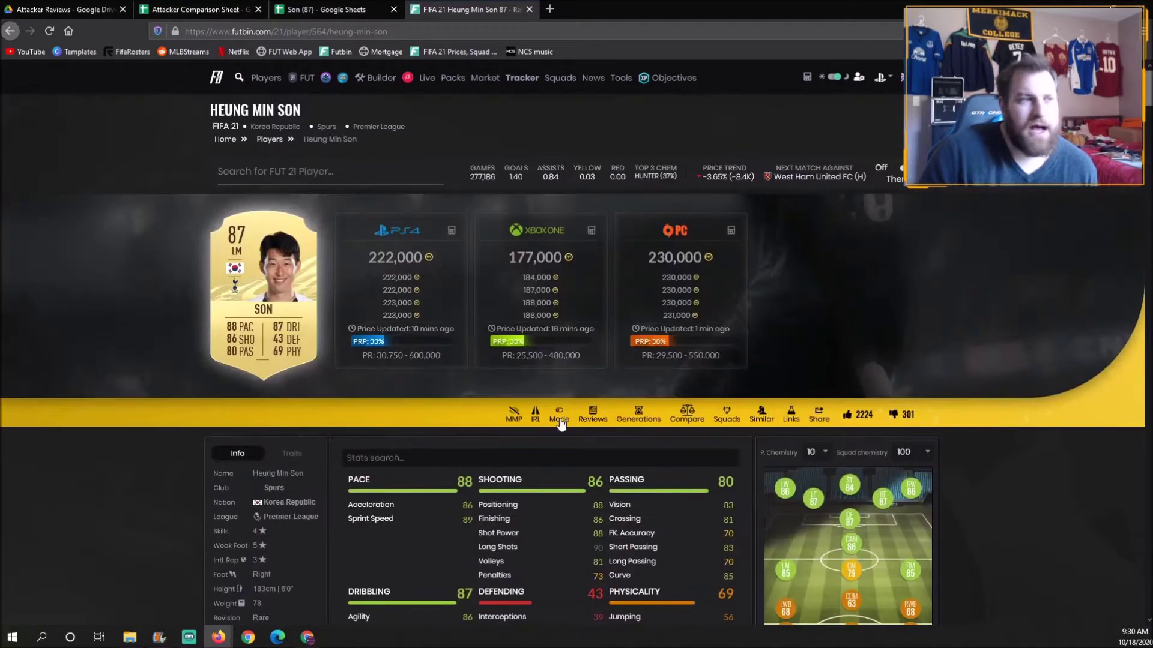
click(196, 9)
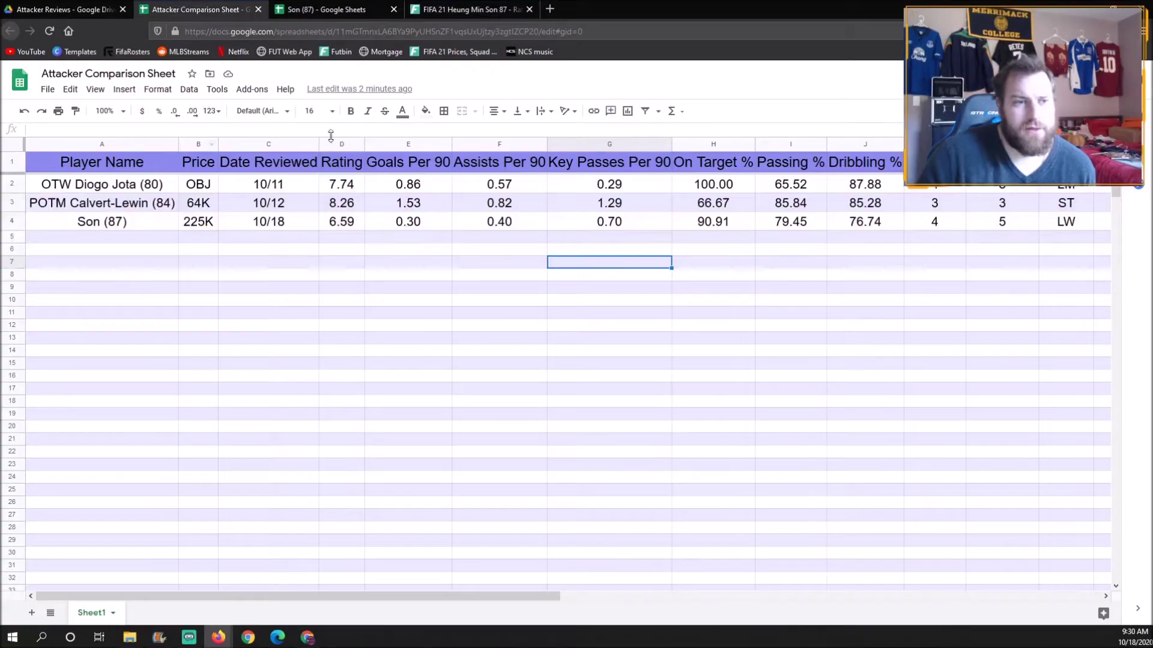
click(343, 9)
click(472, 9)
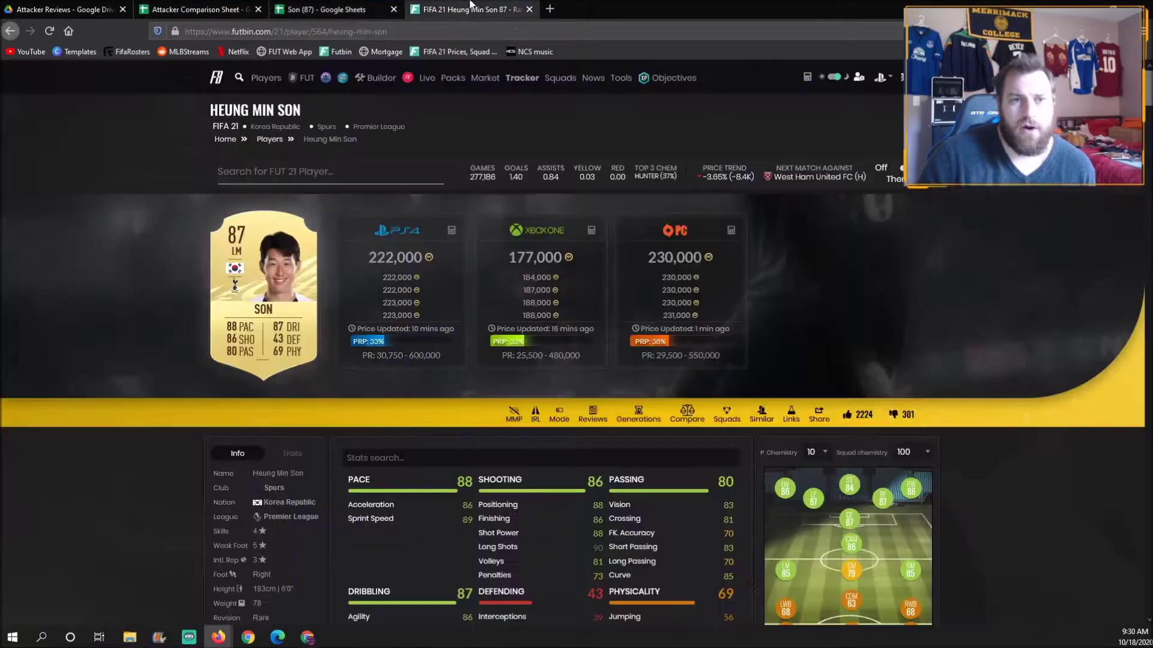
- Preview Son's boosted stats with the Hawk chemistry style and with the Engine chemistry style
scroll(791, 409, down, 5)
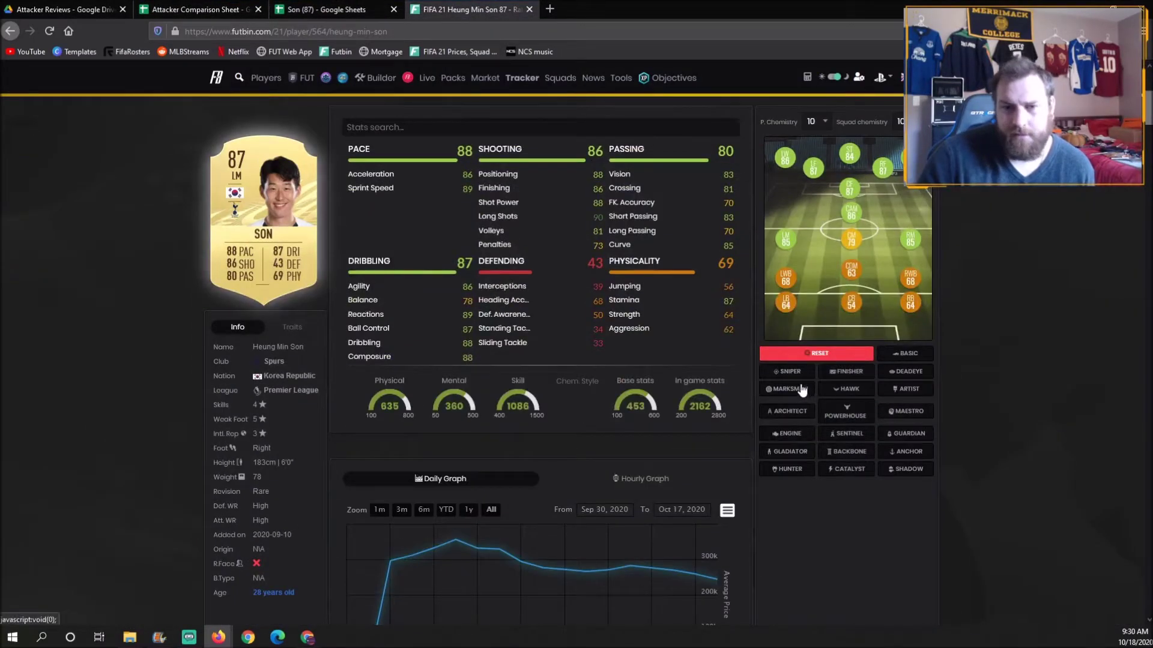
click(850, 389)
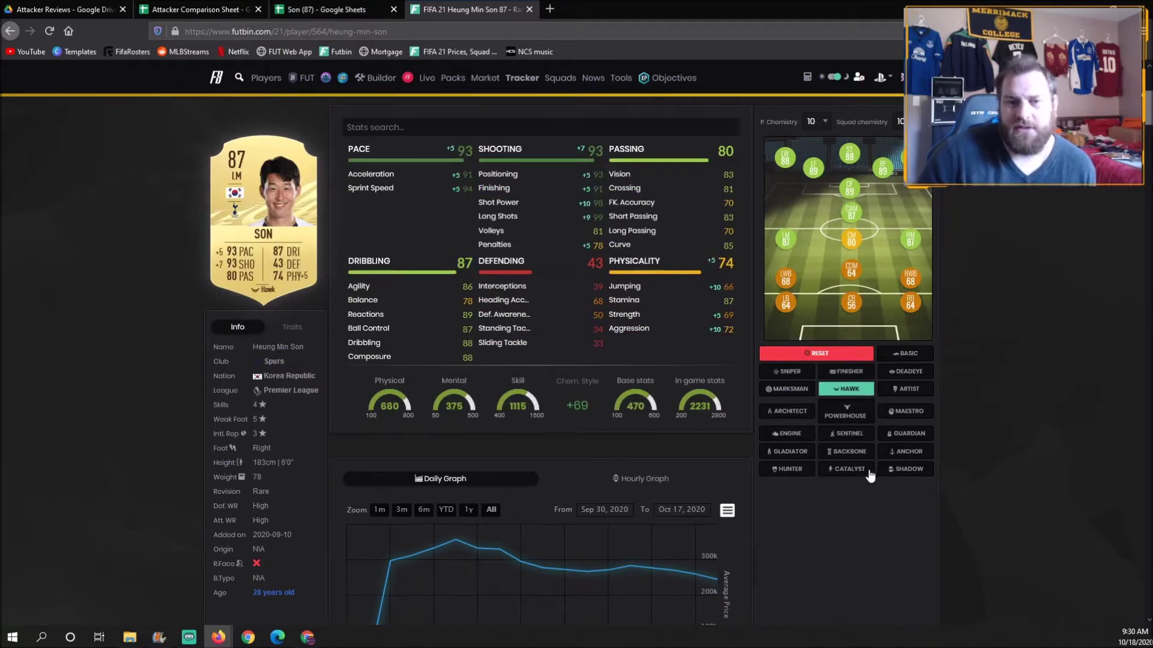
scroll(843, 471, up, 5)
scroll(723, 445, down, 1)
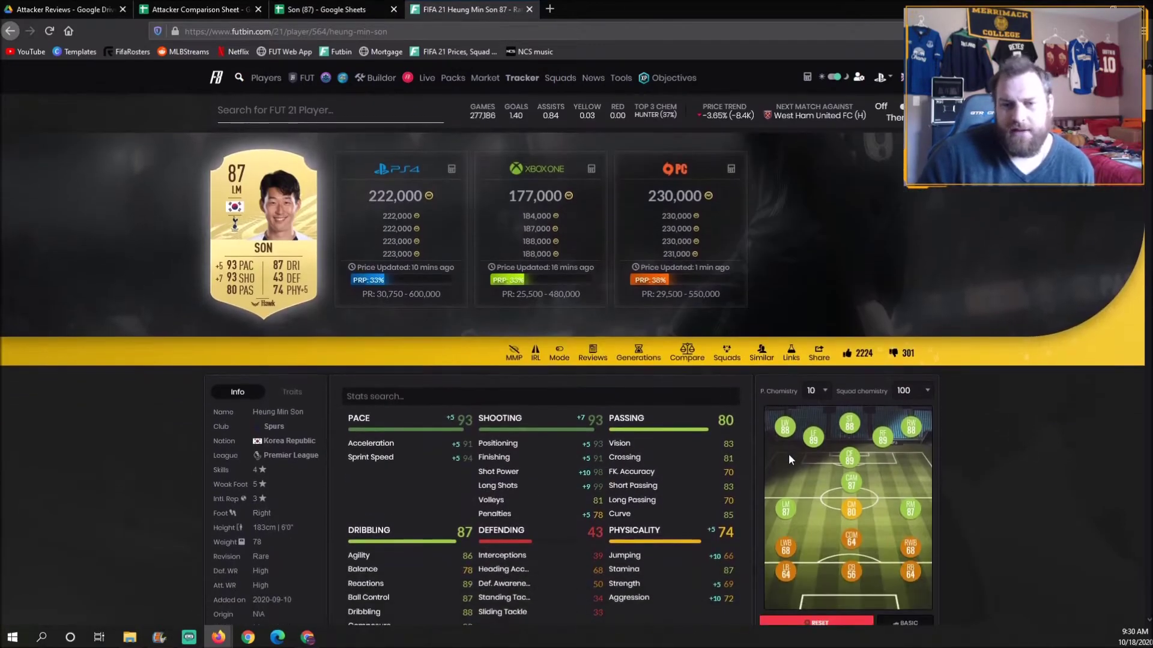
scroll(719, 471, down, 1)
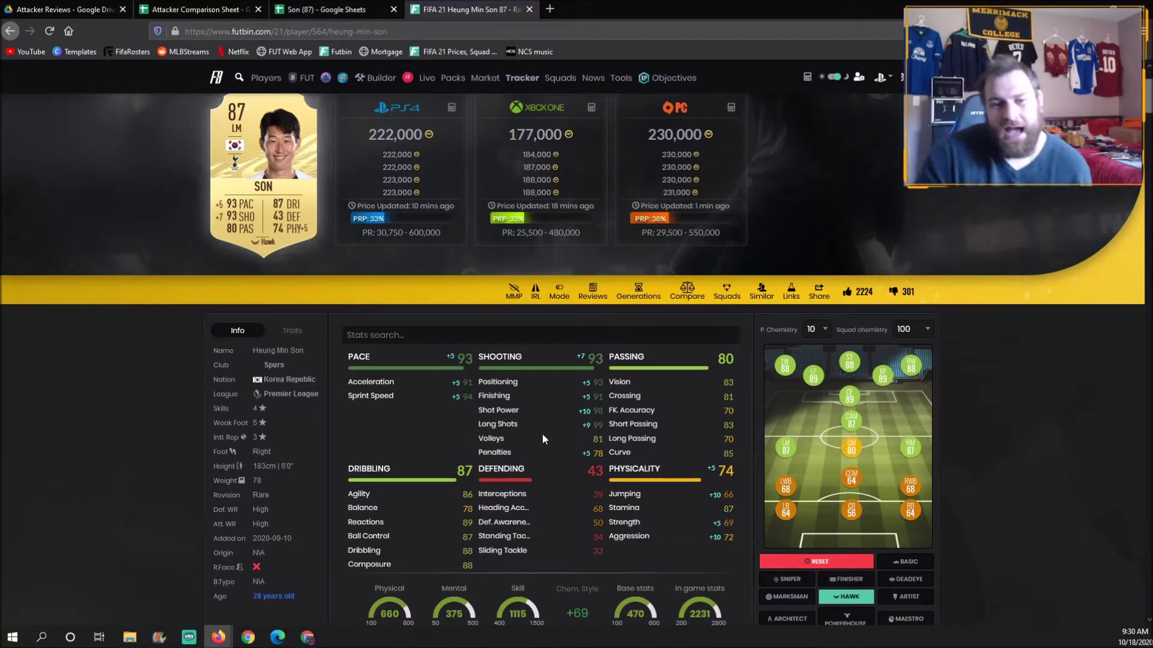
scroll(600, 420, down, 1)
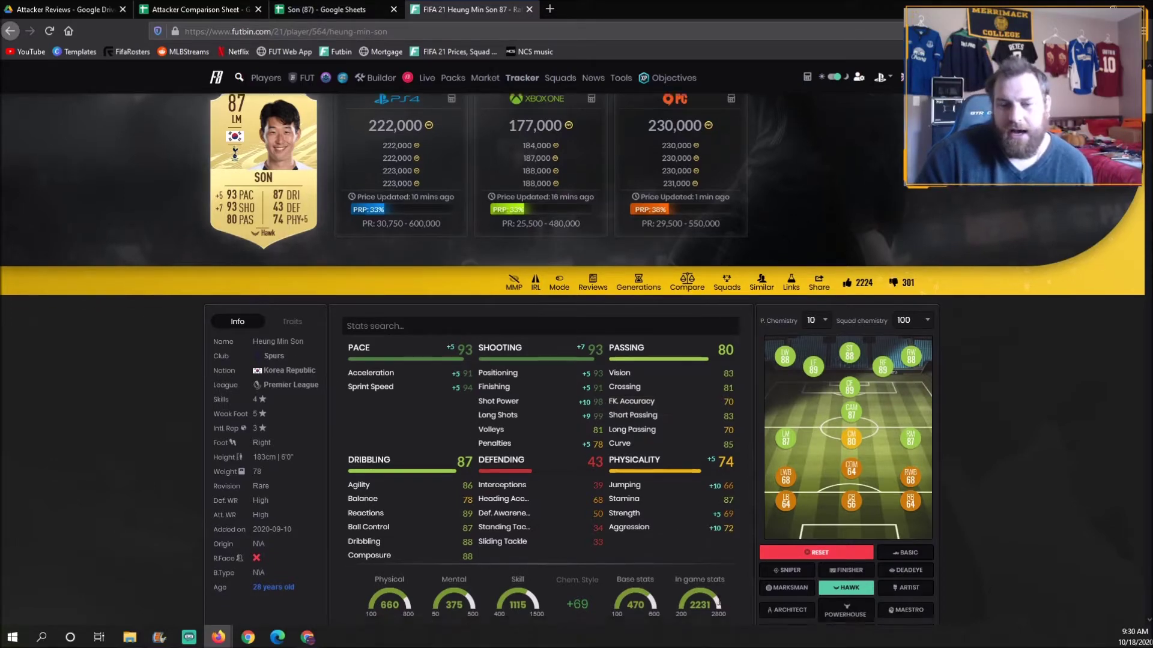
scroll(710, 601, down, 2)
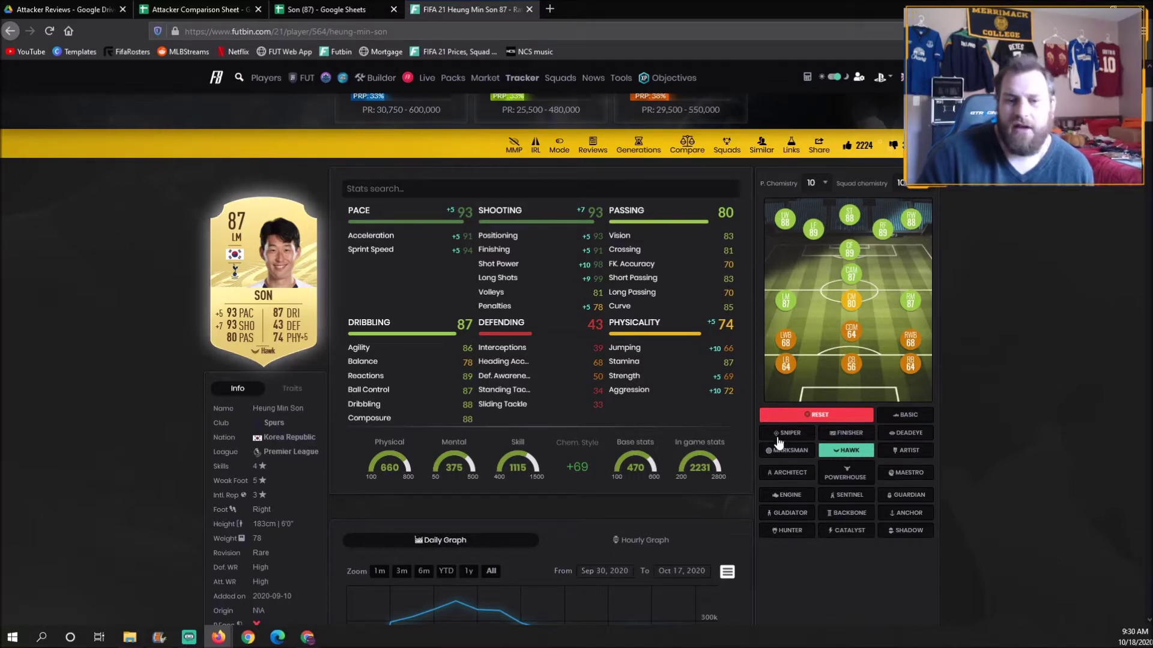
click(785, 496)
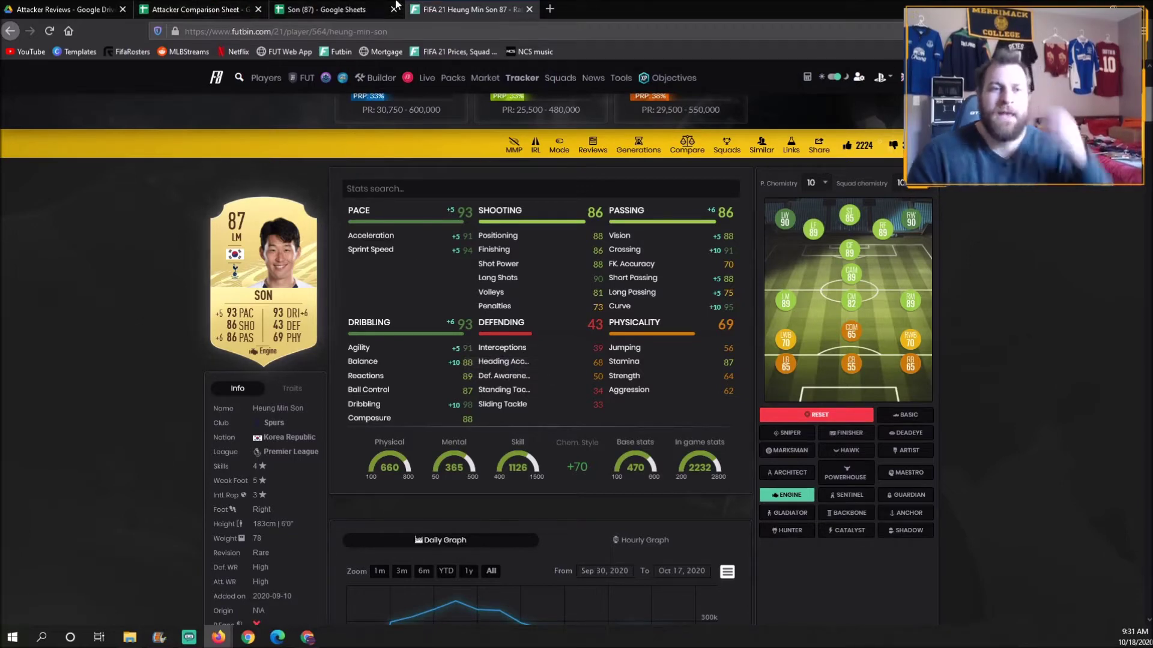
- Open the Son (87) spreadsheet and review the ten match results, the per-game ratings and the average rating
click(324, 9)
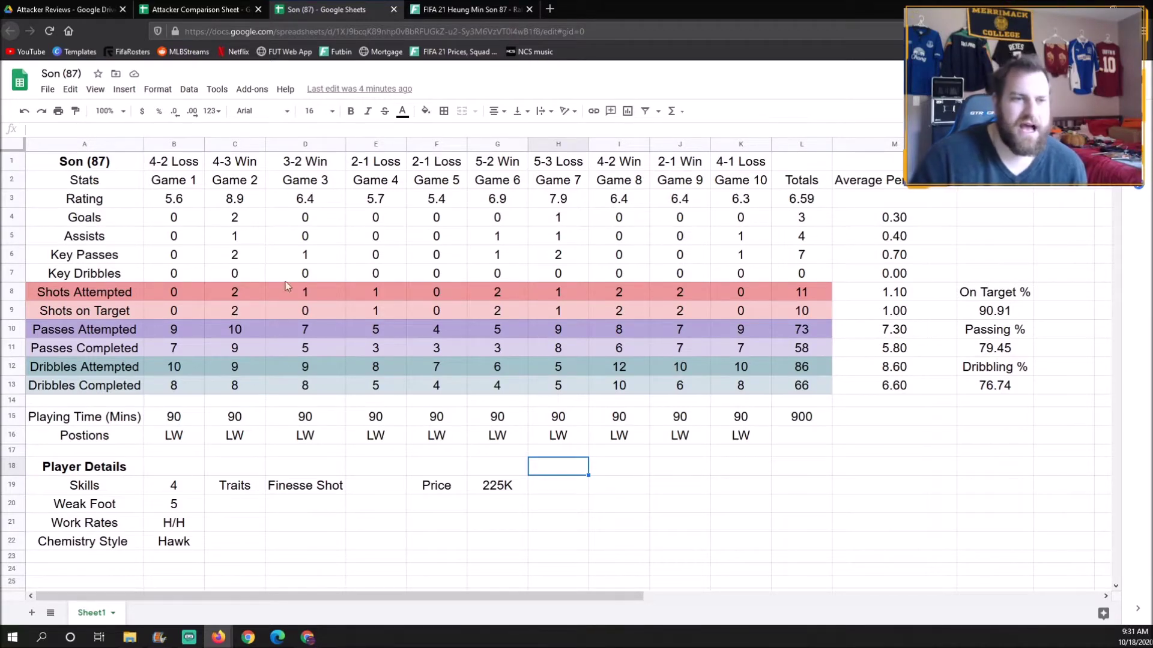
drag(174, 207, 787, 203)
click(790, 203)
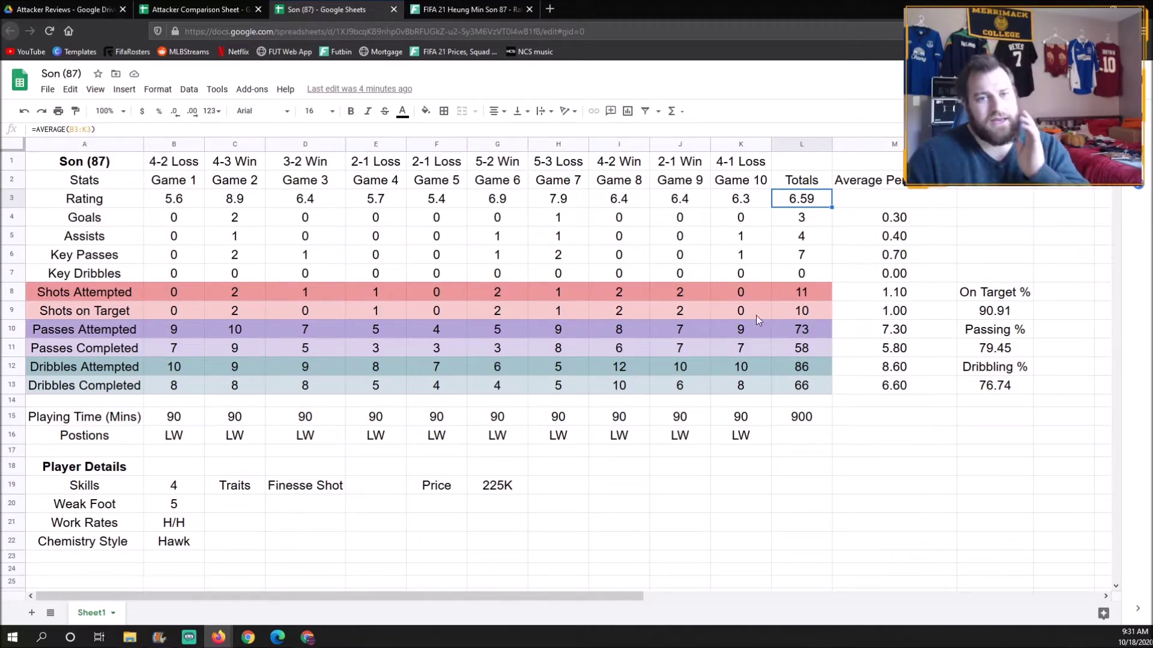
drag(175, 169, 720, 164)
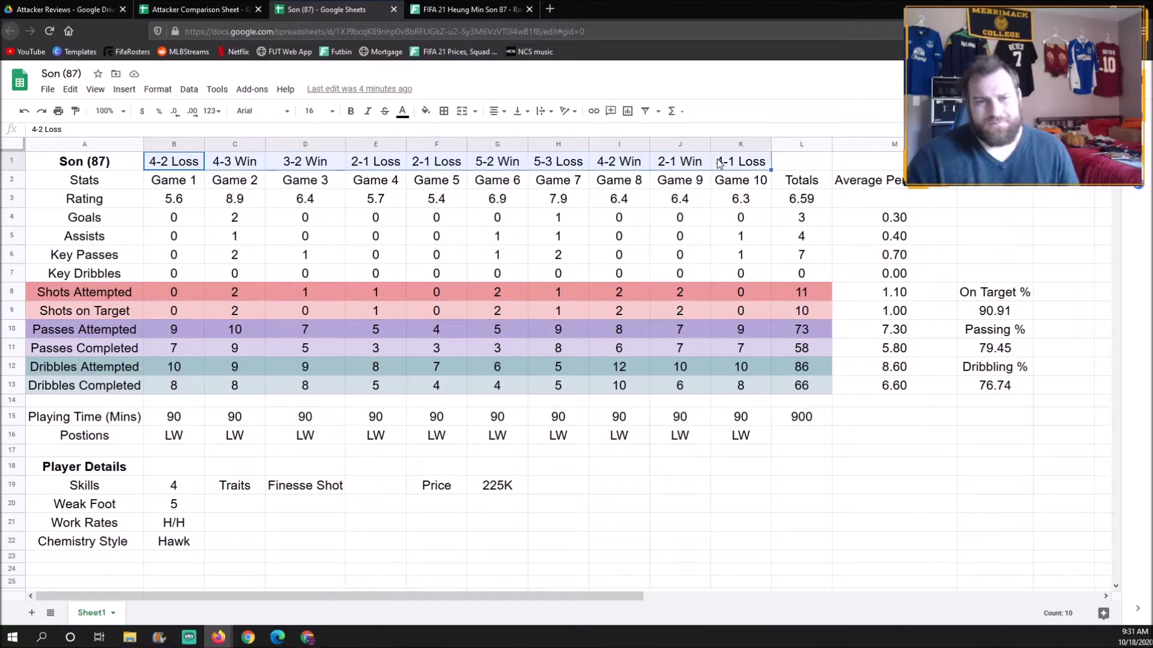
click(586, 223)
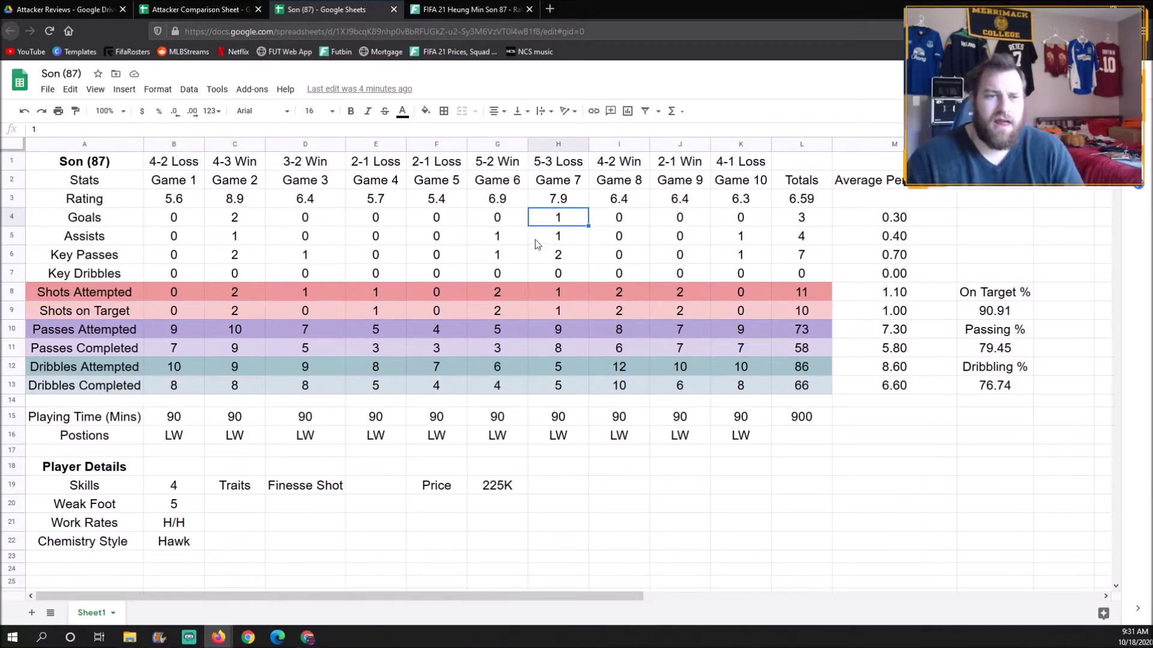
click(253, 202)
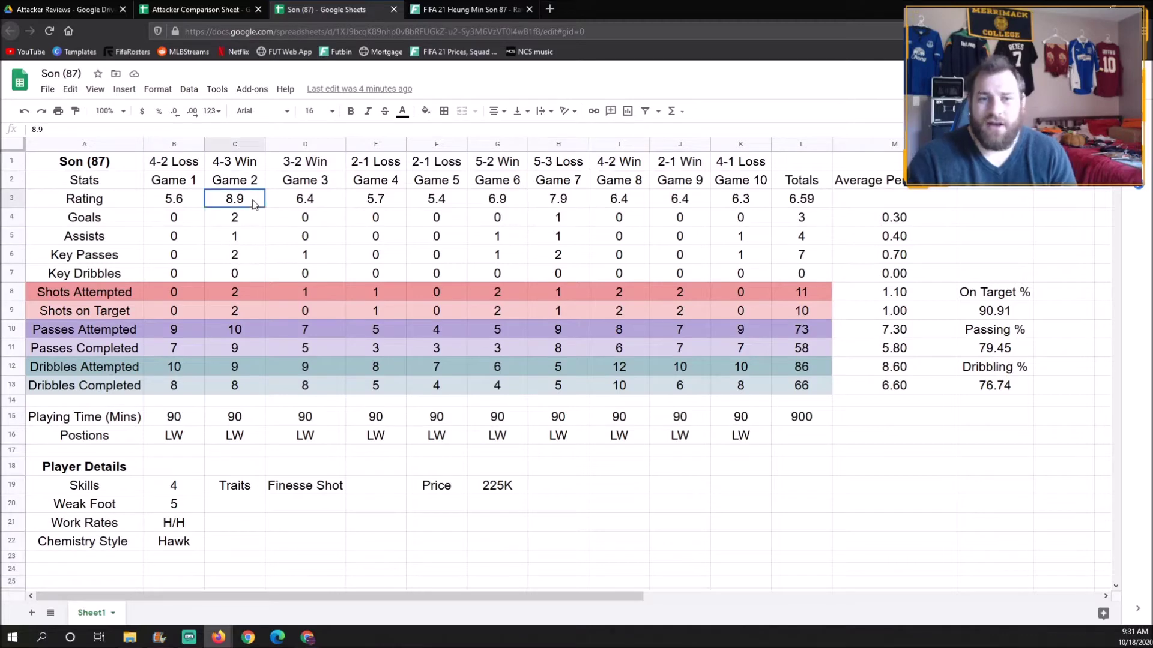
click(577, 204)
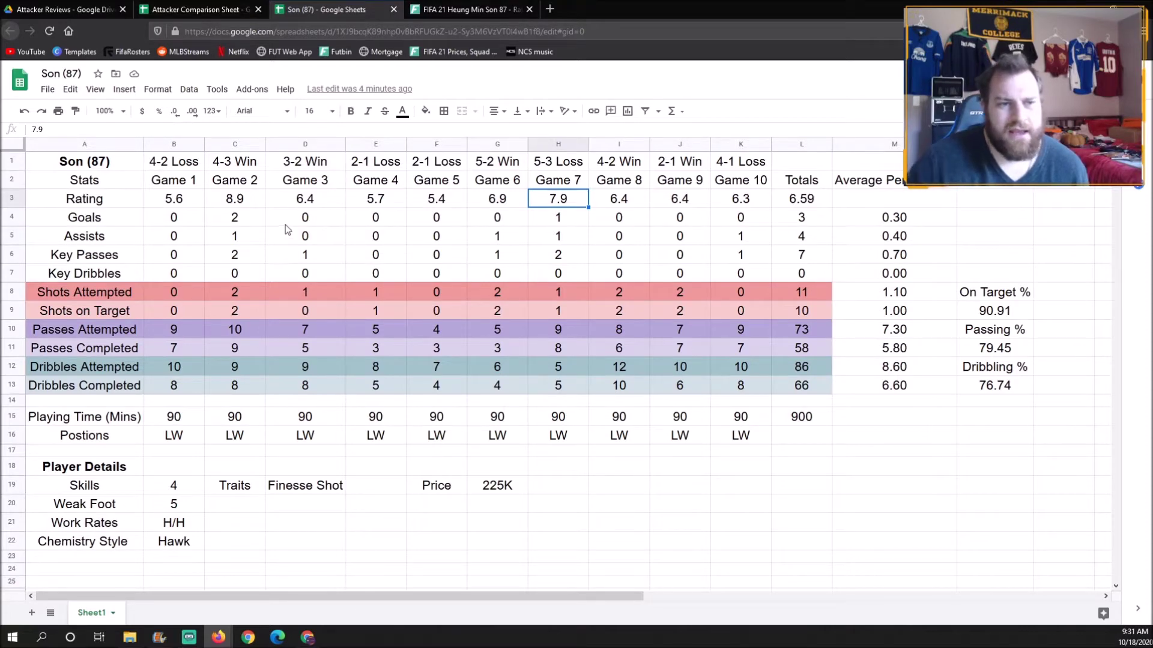
- Review the goals, assists and key passes for Games 2 and 7, plus the goal and assist totals
drag(235, 227, 235, 254)
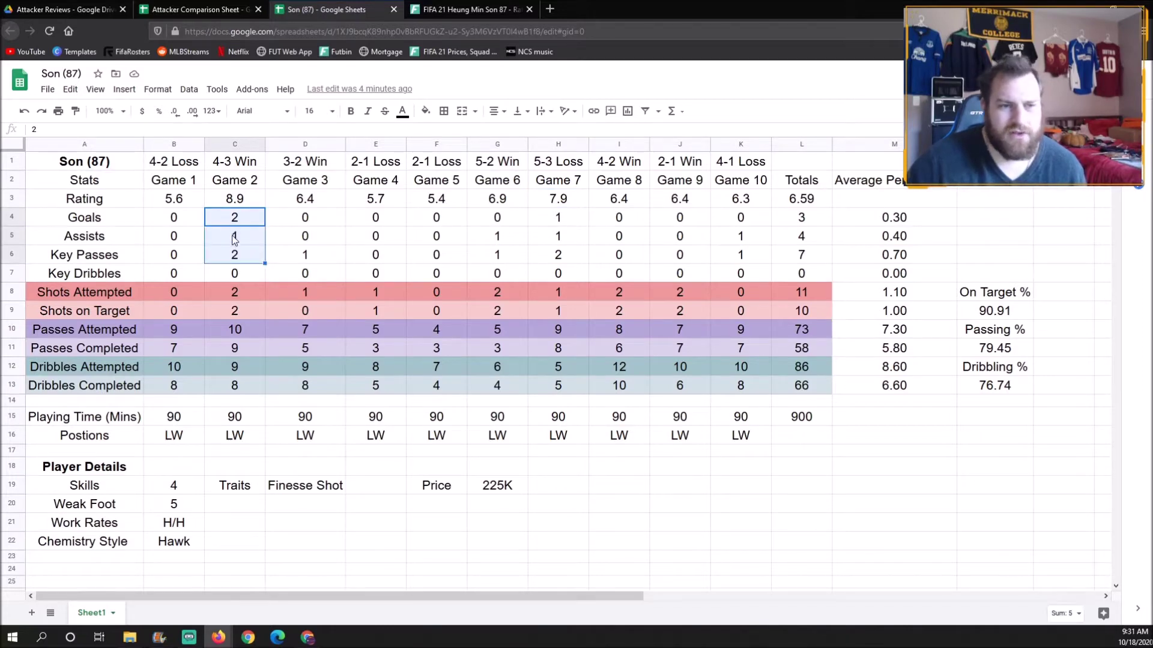
drag(559, 222, 568, 254)
click(564, 255)
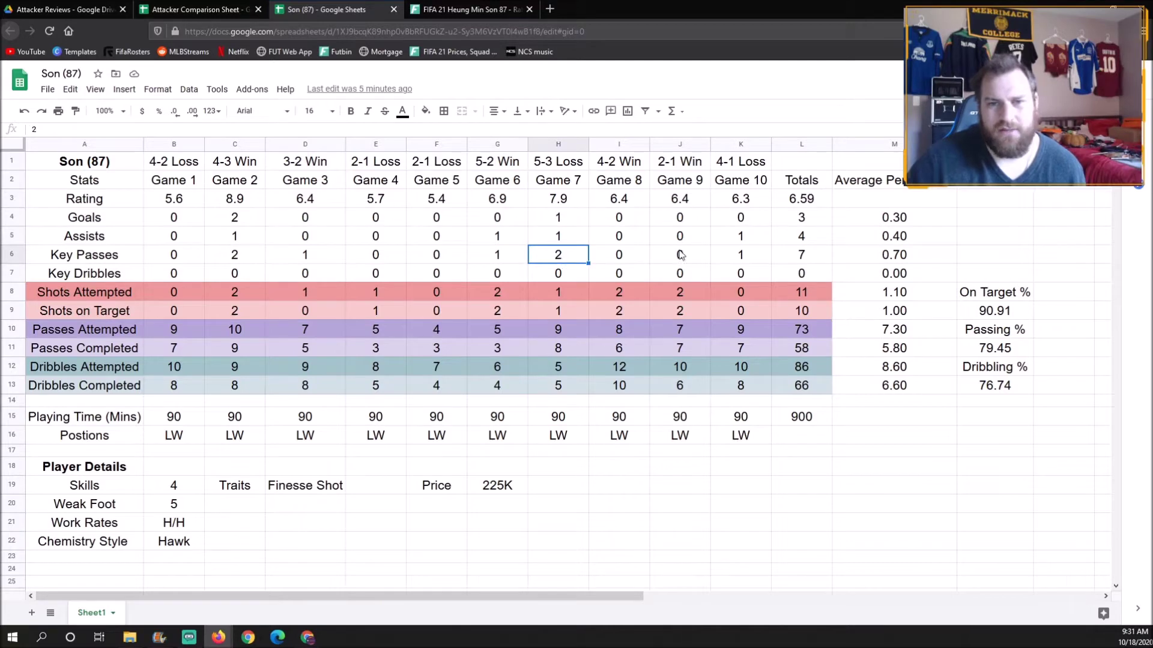
drag(808, 224, 813, 236)
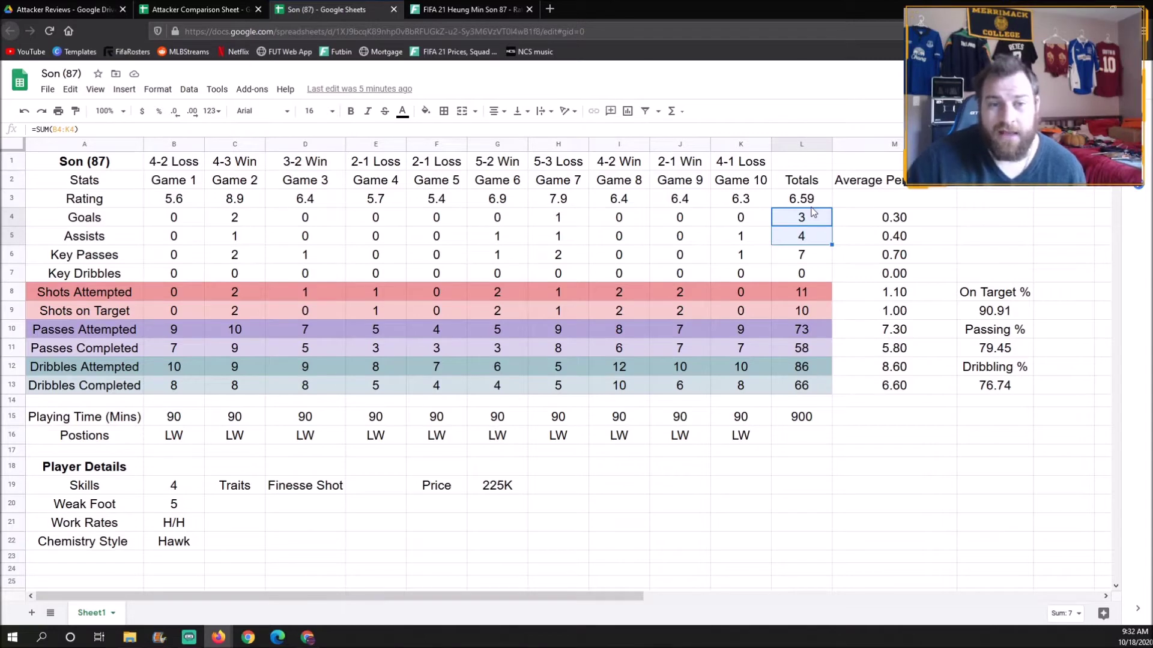
click(801, 219)
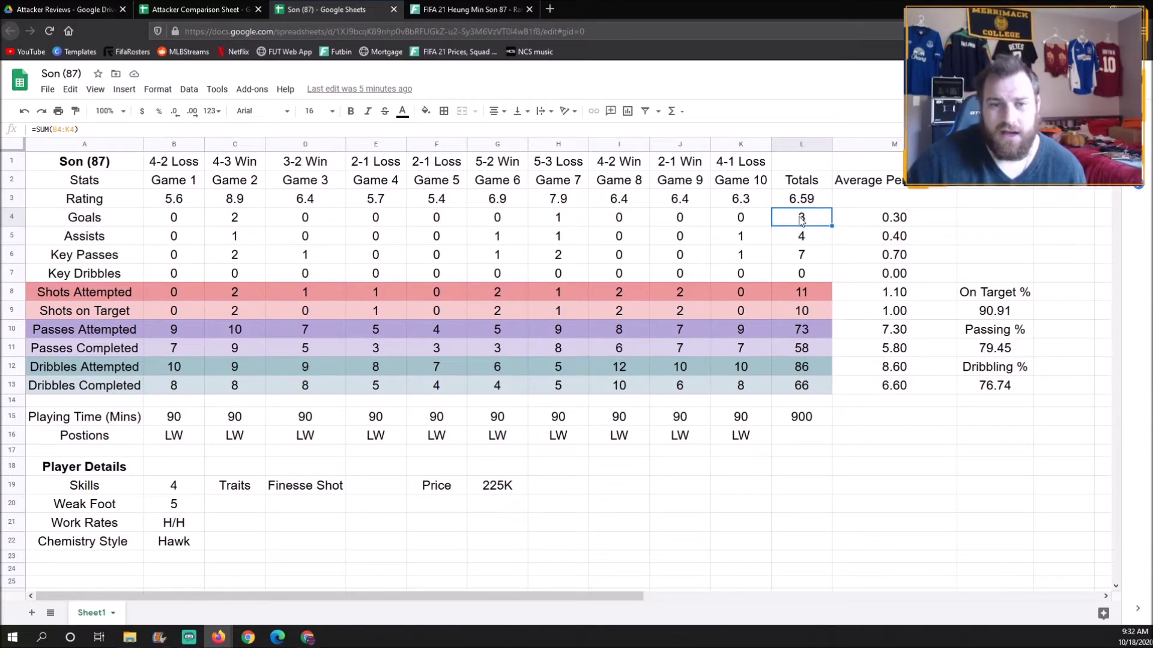
click(796, 241)
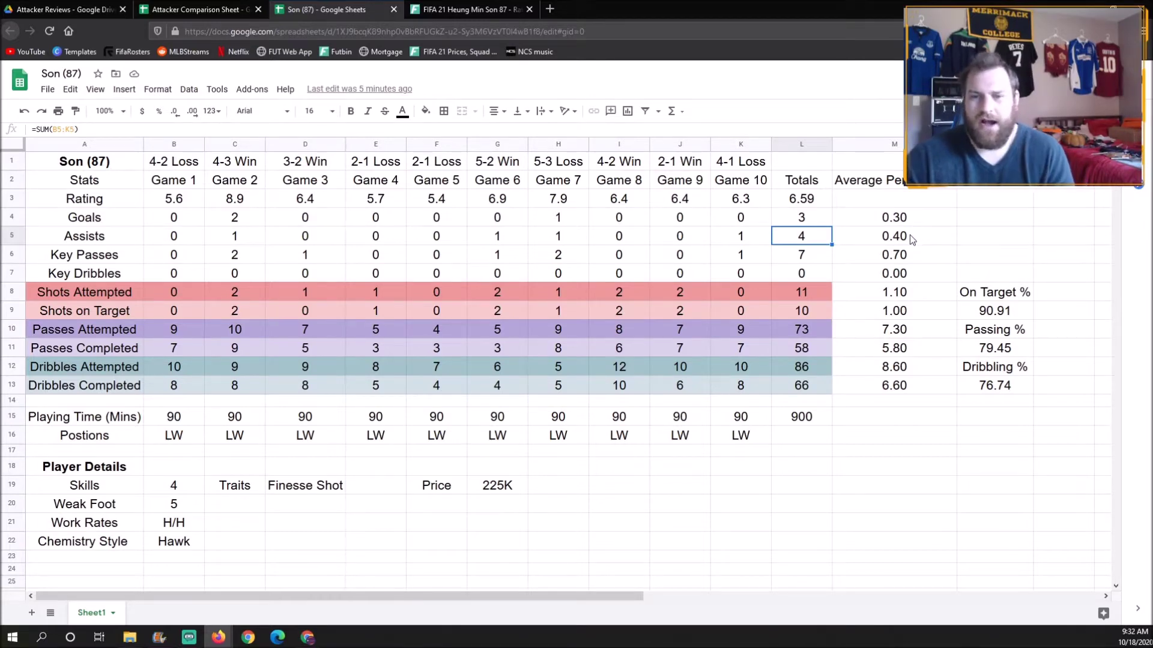
- Check Son's on-target percentage and the total shots attempted
drag(995, 297, 997, 318)
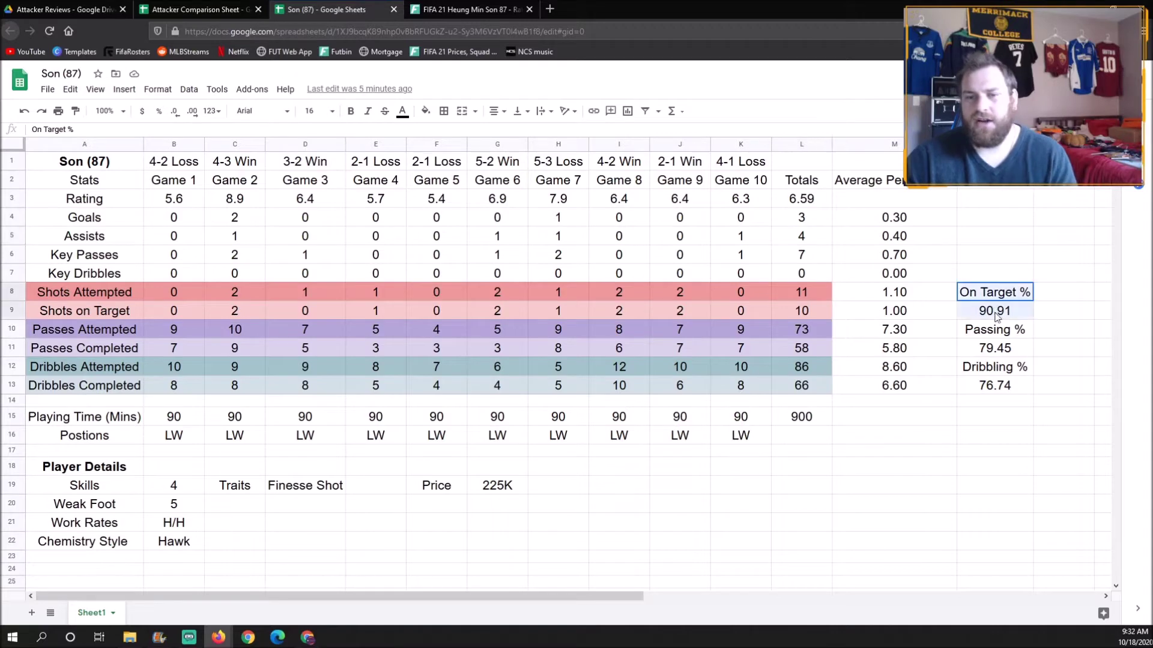
click(669, 297)
click(788, 296)
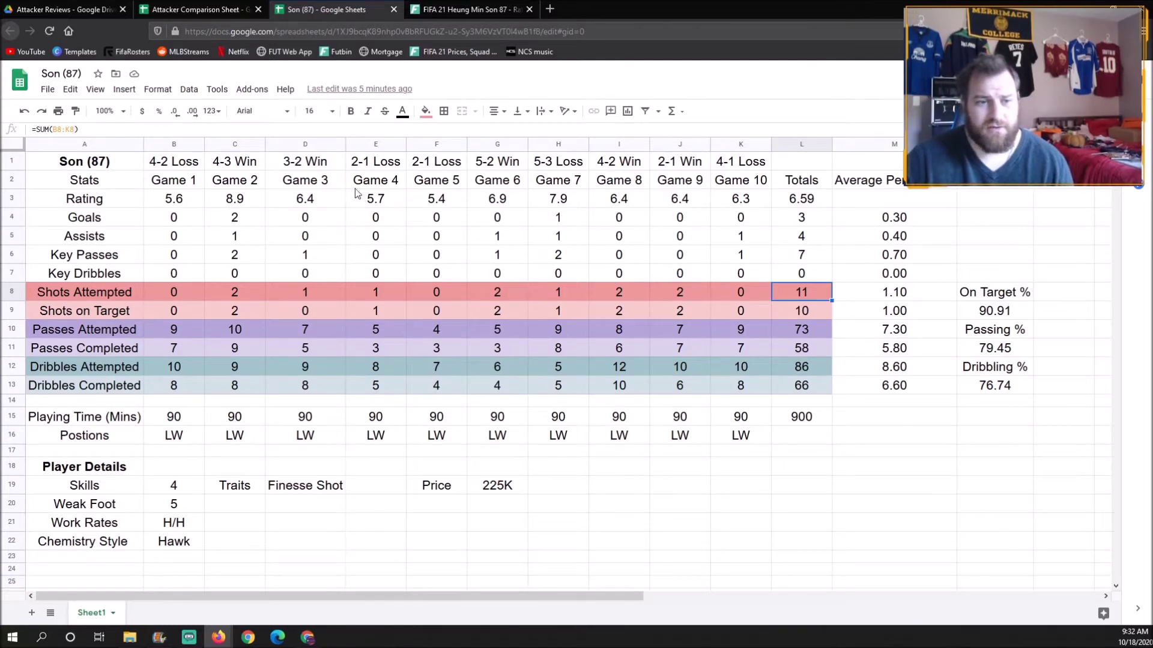
- Narrow the Game 3 column slightly
drag(344, 145, 335, 147)
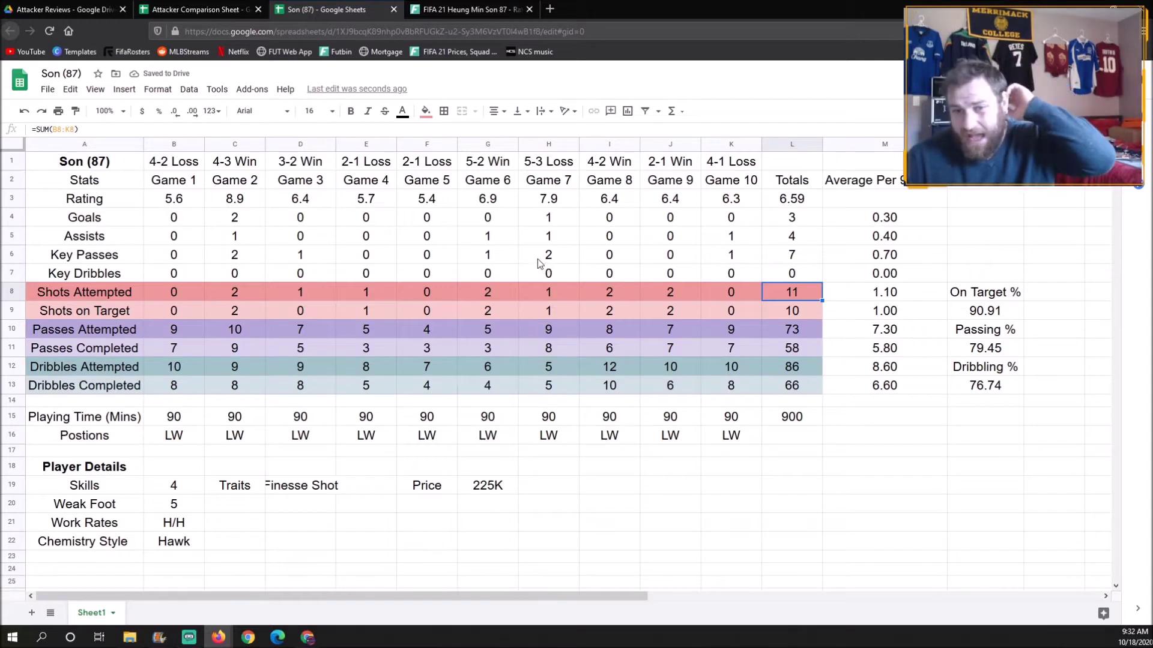
- Examine the pass and dribble attempt totals, the dribbles attempted per 90, and the passing and dribbling percentages
mouse_move(810, 332)
mouse_down()
mouse_move(806, 400)
mouse_move(806, 329)
mouse_up()
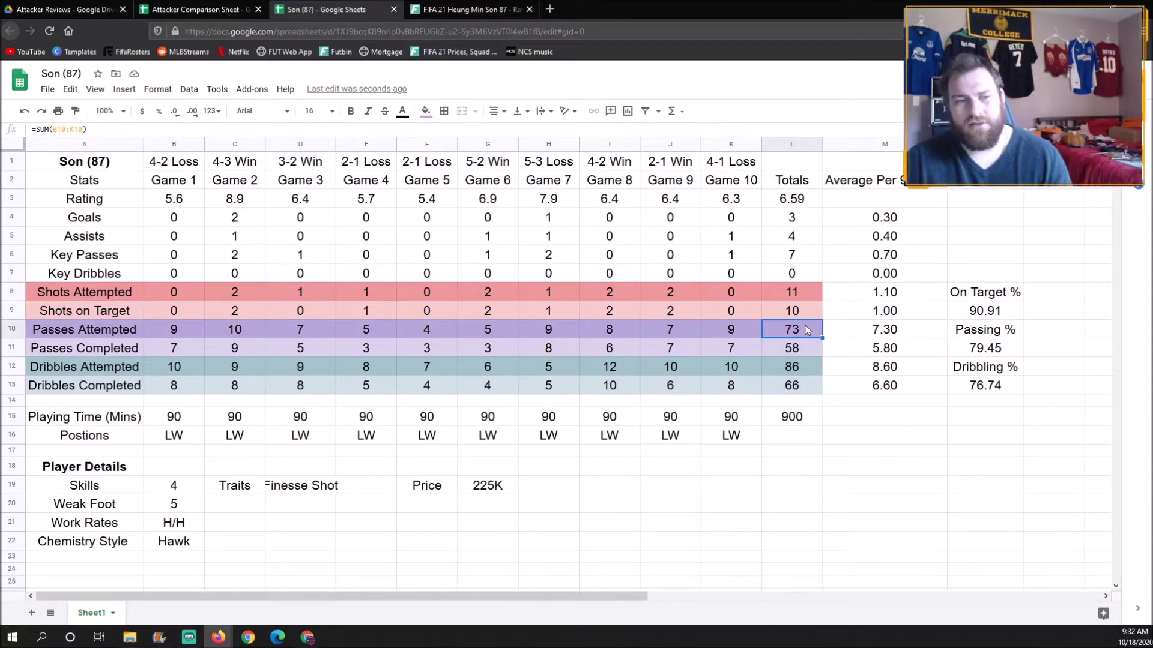
click(807, 370)
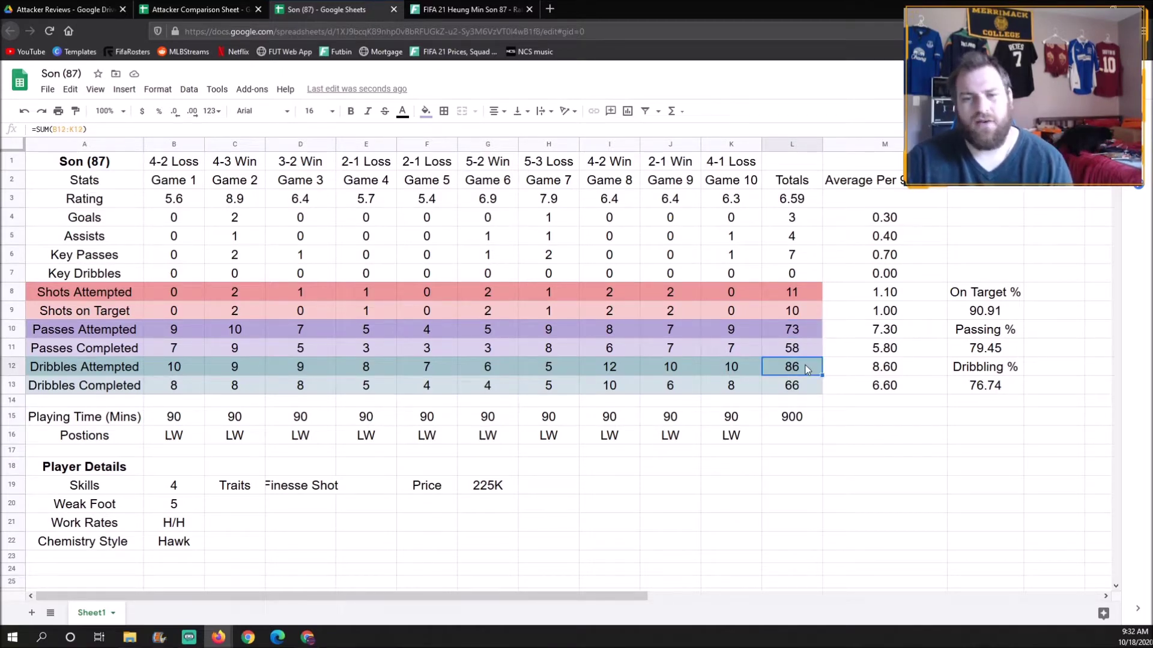
click(894, 375)
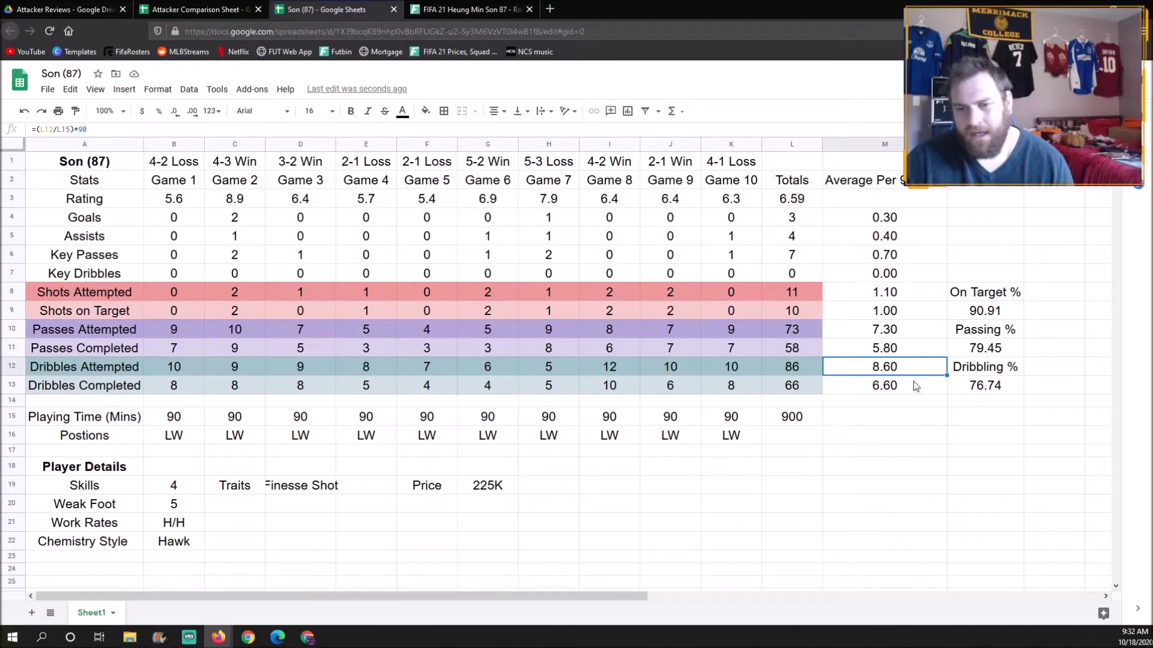
click(980, 393)
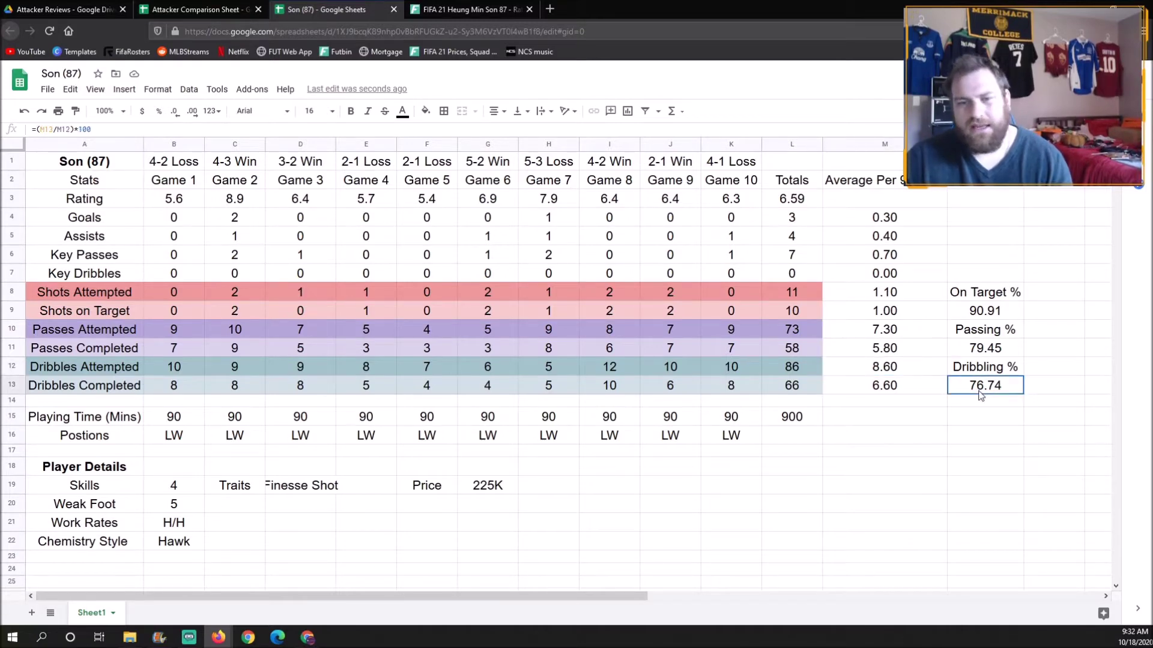
click(981, 353)
click(976, 390)
click(977, 351)
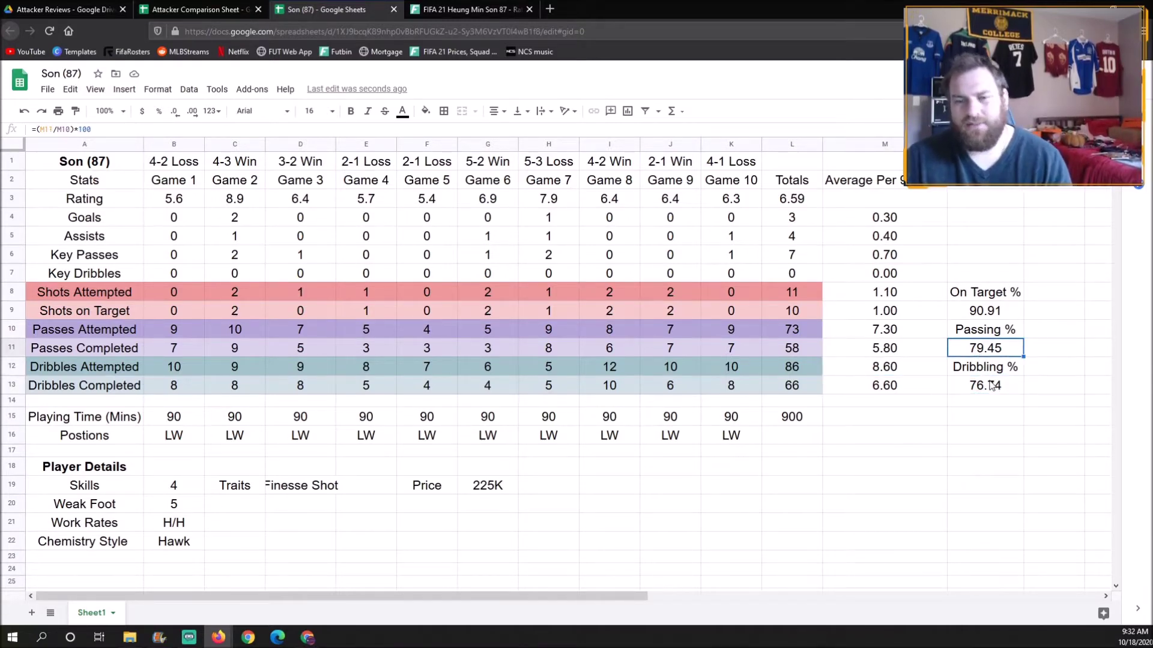
click(991, 386)
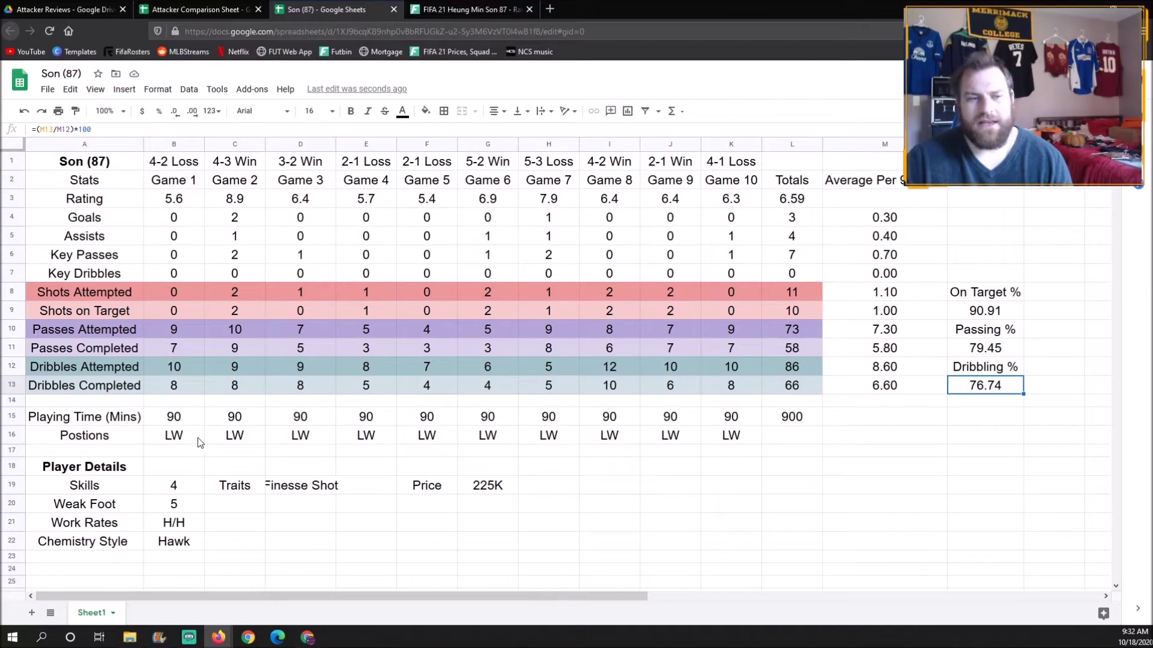
- Widen the Game 3 column to fit the Finesse Shot trait text, and select that trait's cell
drag(335, 148, 336, 148)
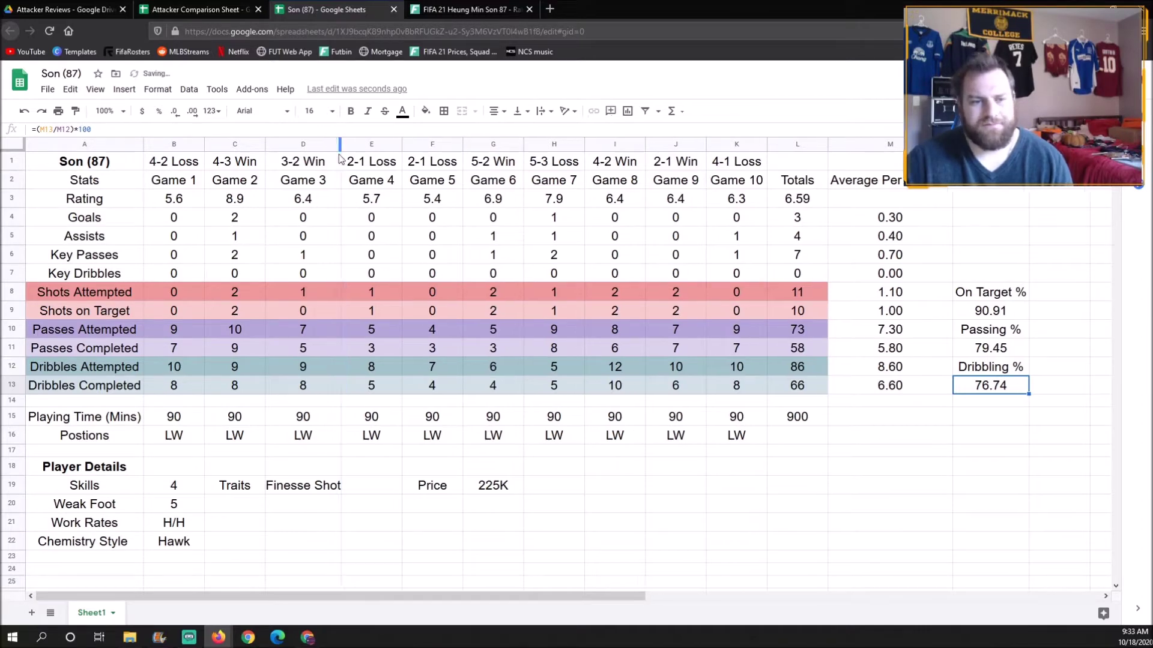
click(312, 489)
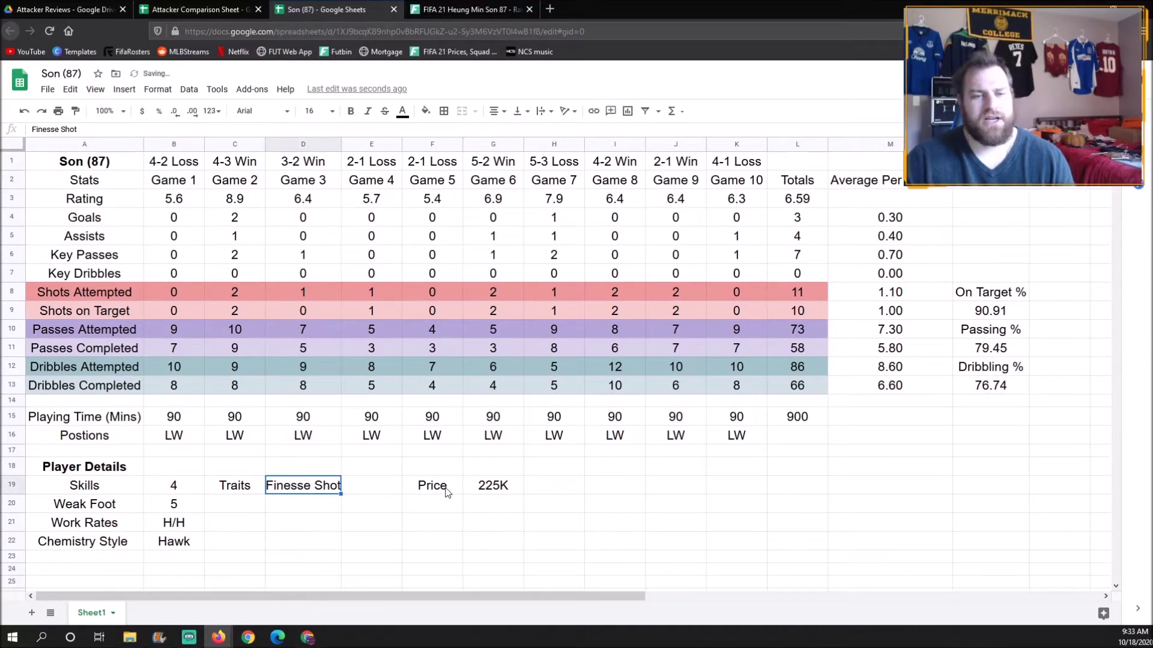
- Check Son's price, and highlight his Game 2 and Game 7 figures from Rating through Key Dribbles
click(483, 486)
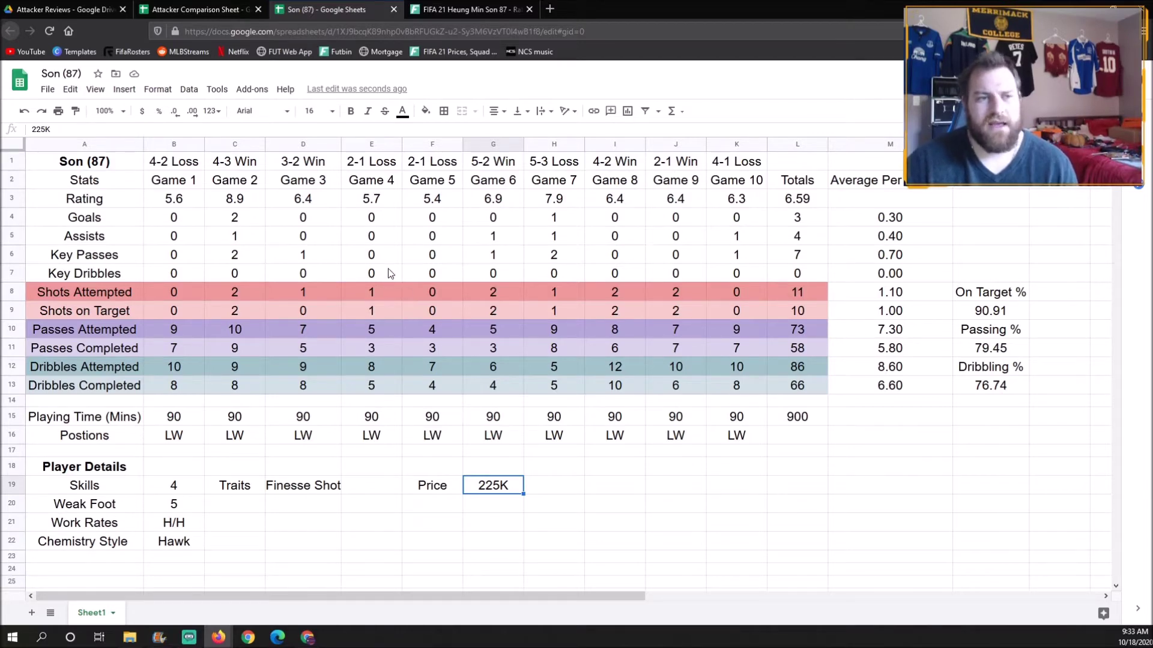
click(75, 164)
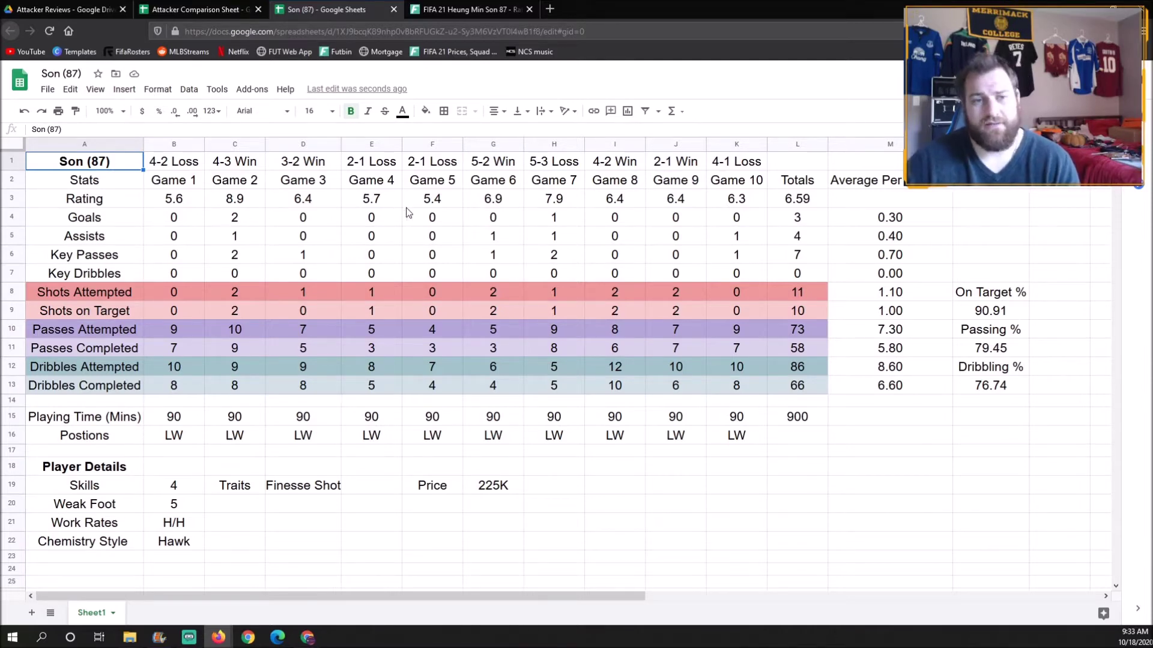
drag(224, 203, 242, 275)
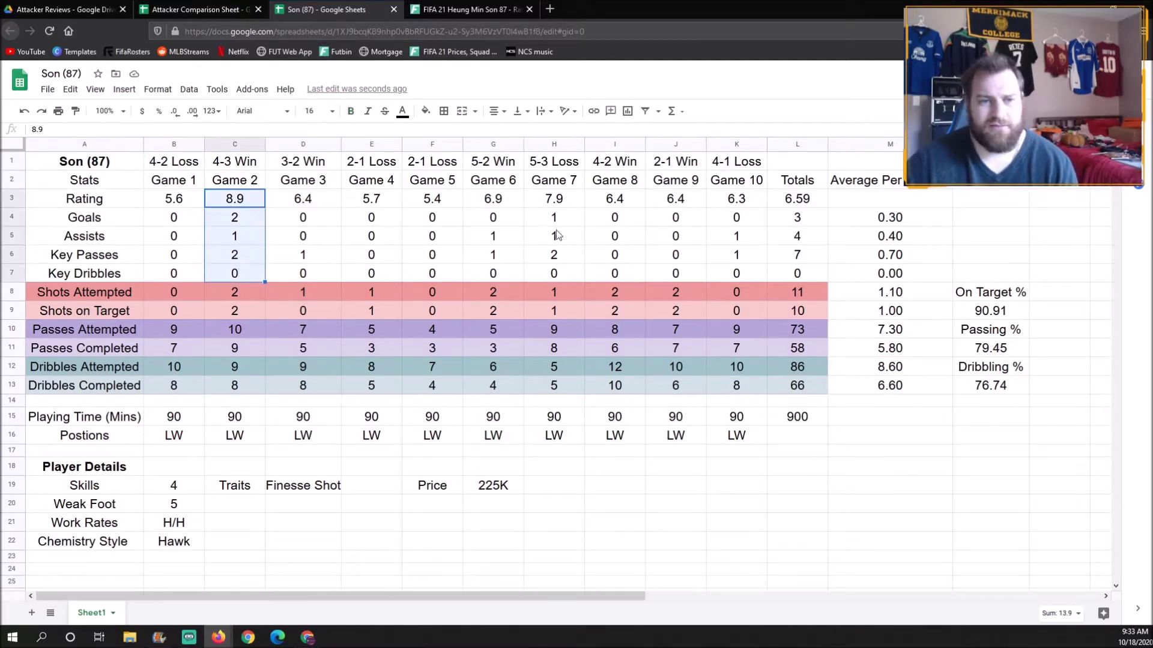
drag(564, 200, 559, 275)
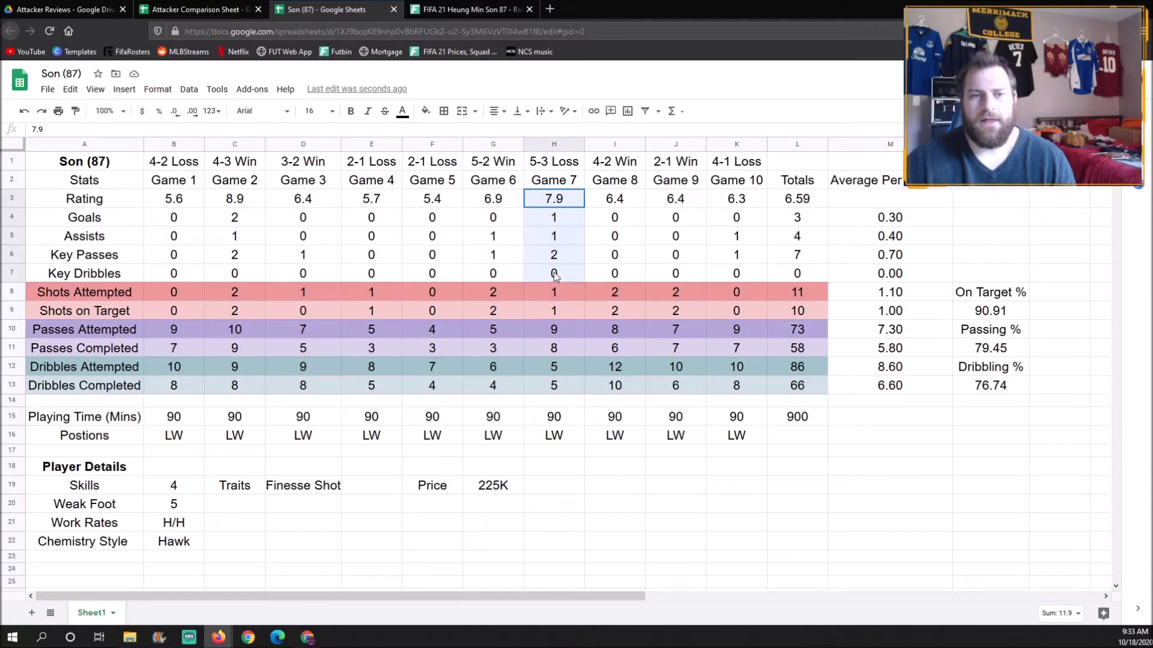
- Examine the Game 6 figures from Rating through Key Passes, and the Rating row across all ten games
click(497, 200)
drag(499, 220, 497, 254)
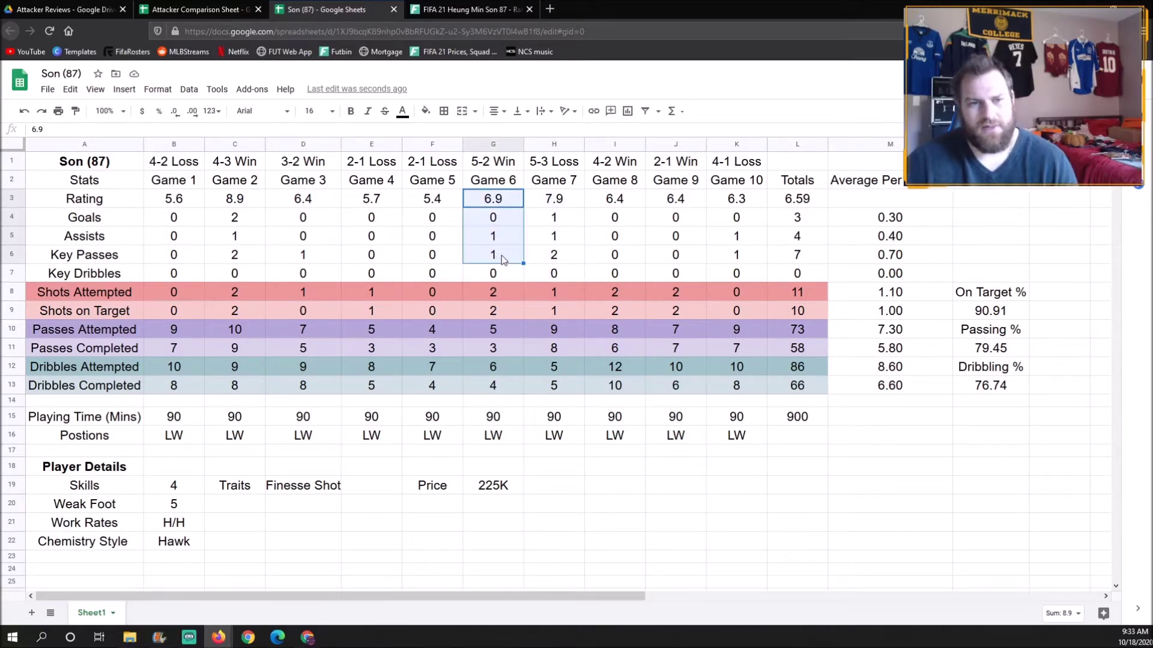
click(507, 255)
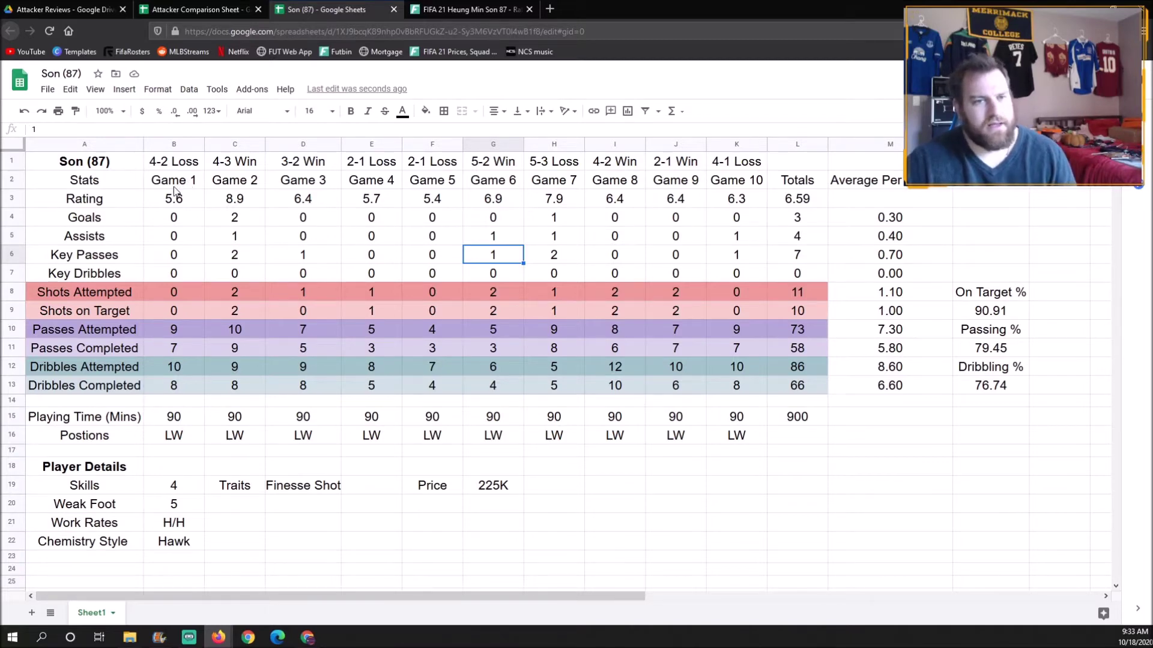
drag(168, 205, 797, 207)
click(746, 221)
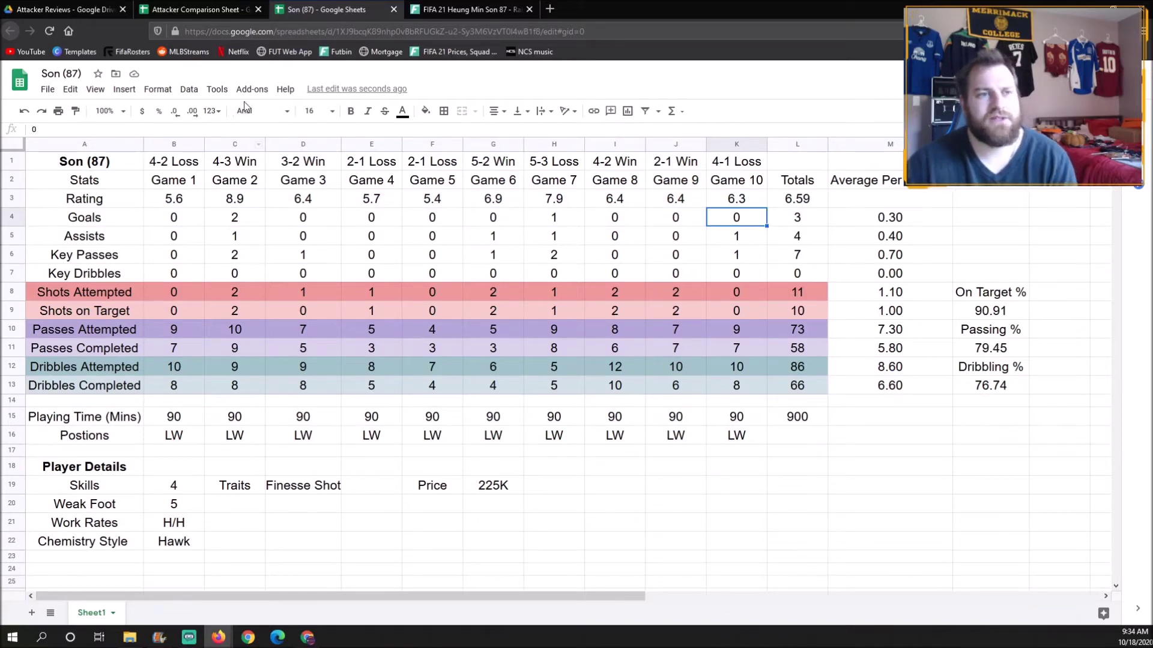
- Open the Attacker Comparison Sheet and review the player names, review dates and ratings of the three attackers
click(180, 9)
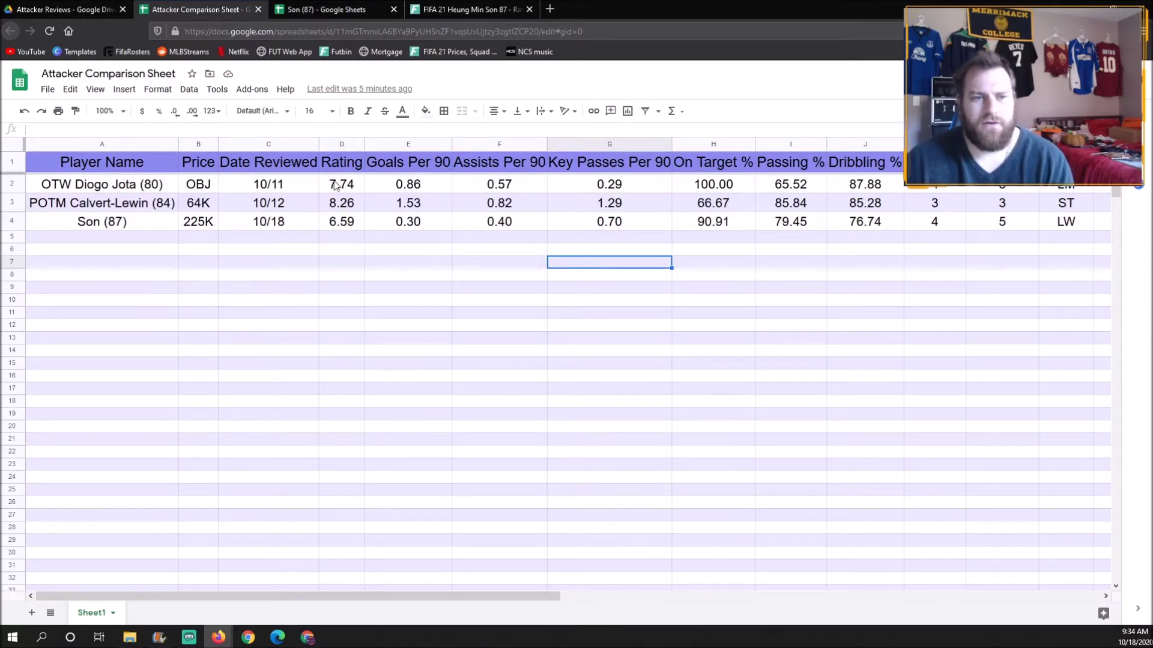
click(164, 189)
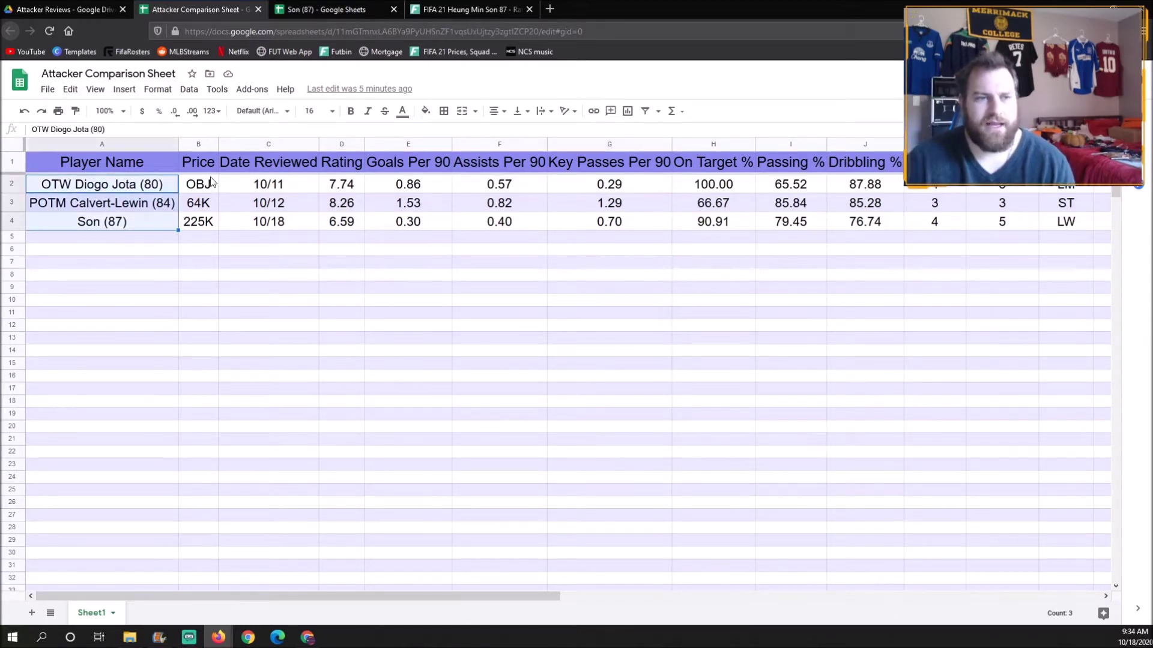
key(Right)
drag(264, 188, 263, 224)
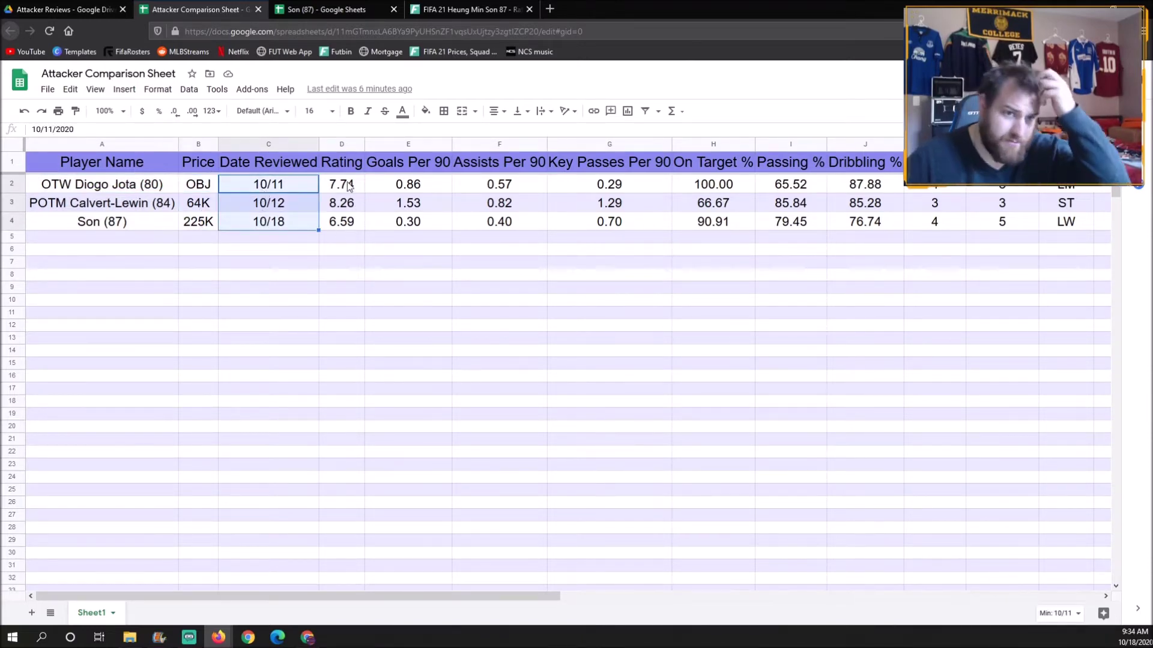
drag(350, 186, 351, 223)
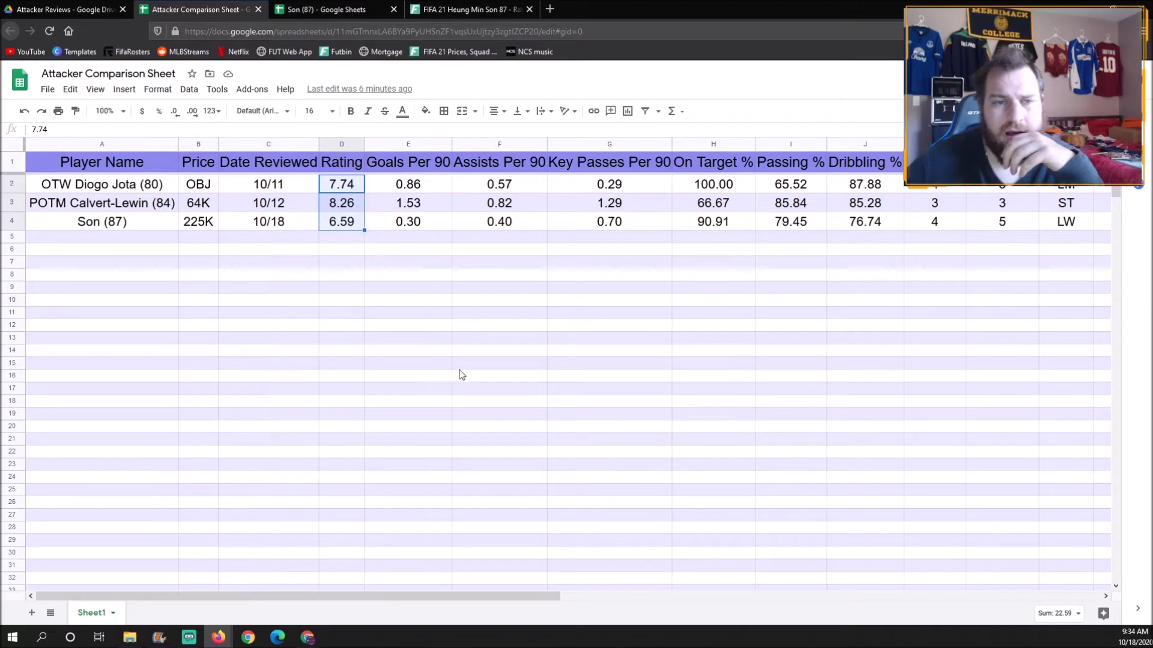
click(347, 186)
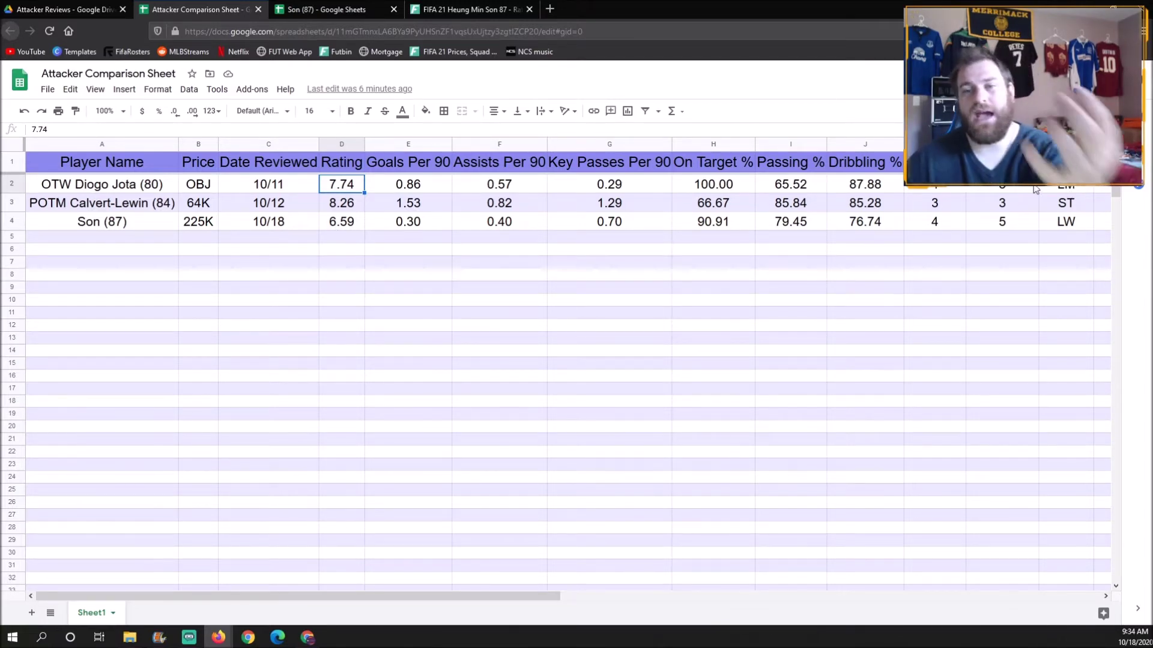
click(999, 190)
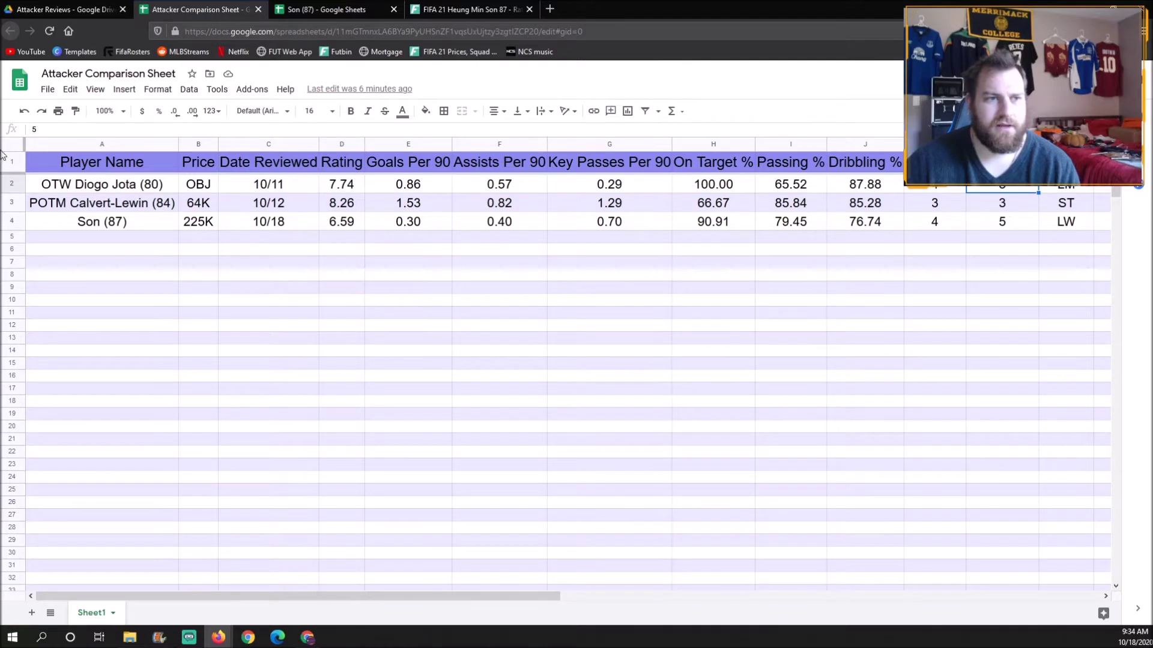
- Sort the entire comparison sheet by Rating in A → Z order, treating the first row as a header row
key(ctrl+a)
click(157, 88)
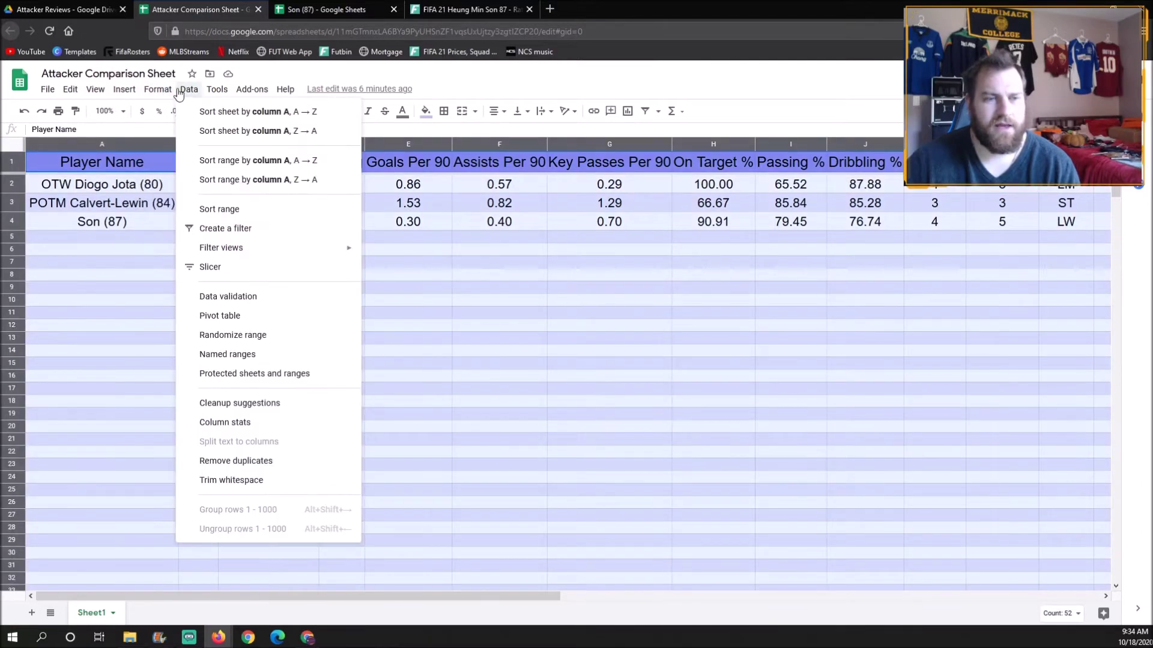
mouse_move(189, 90)
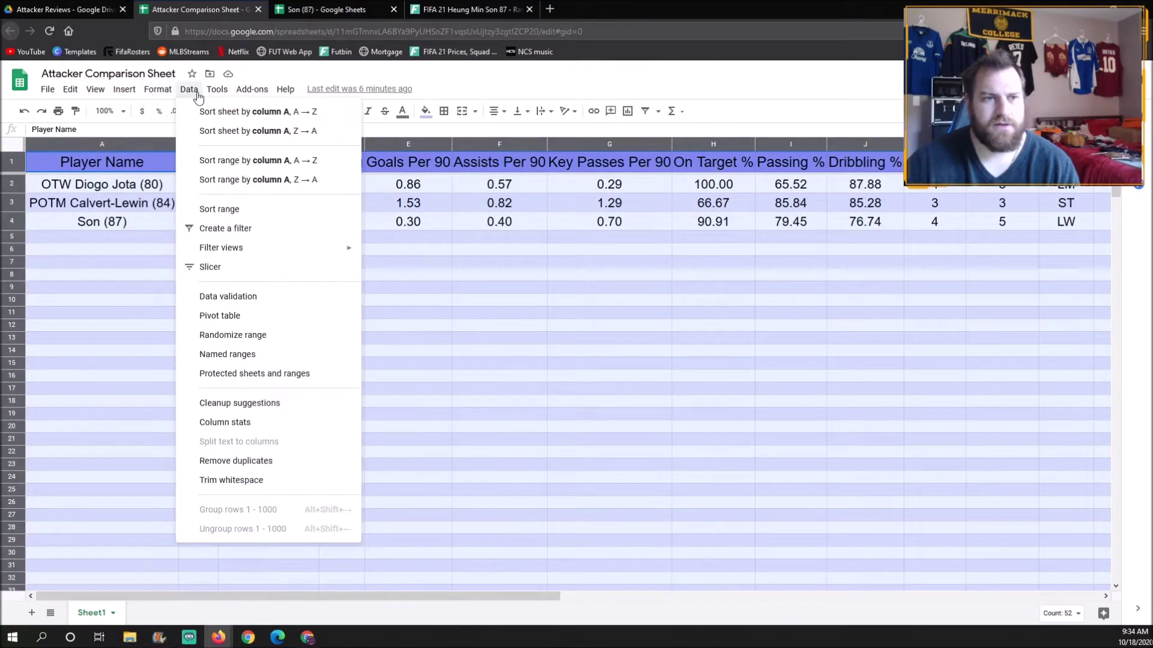
click(234, 211)
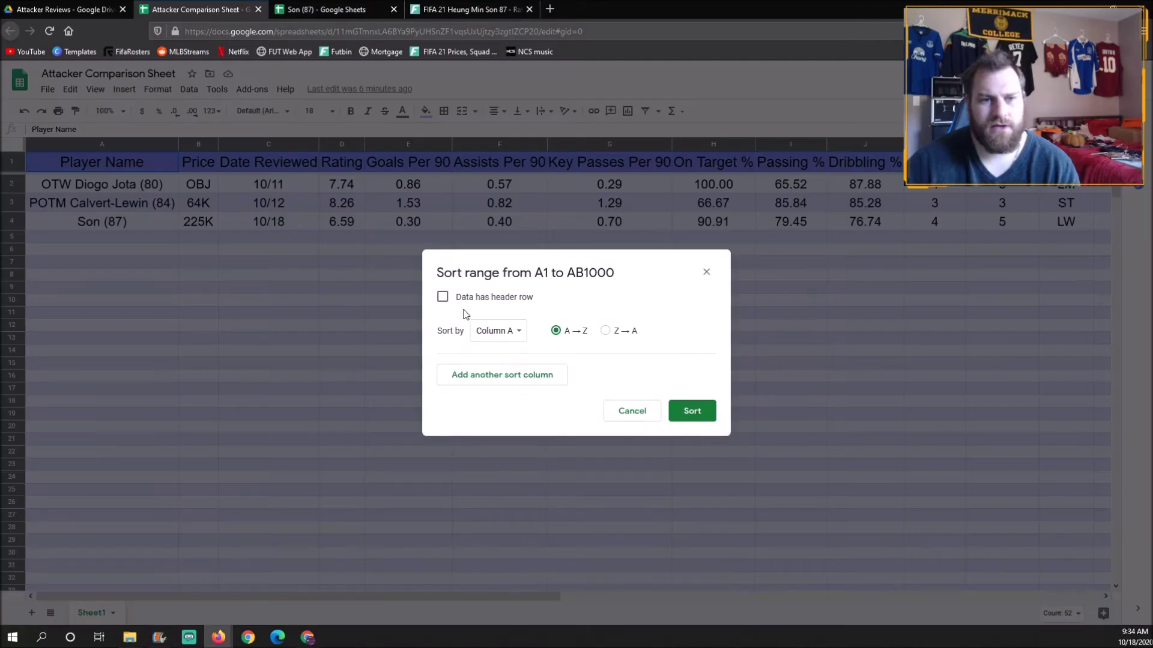
click(442, 297)
click(497, 330)
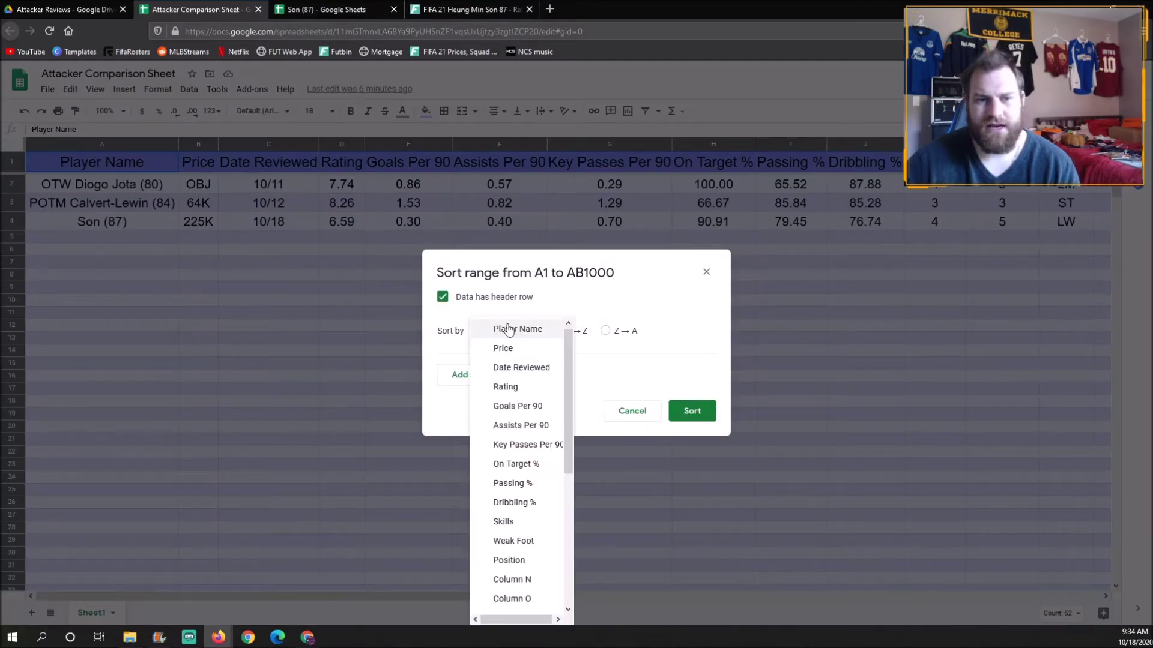
click(537, 389)
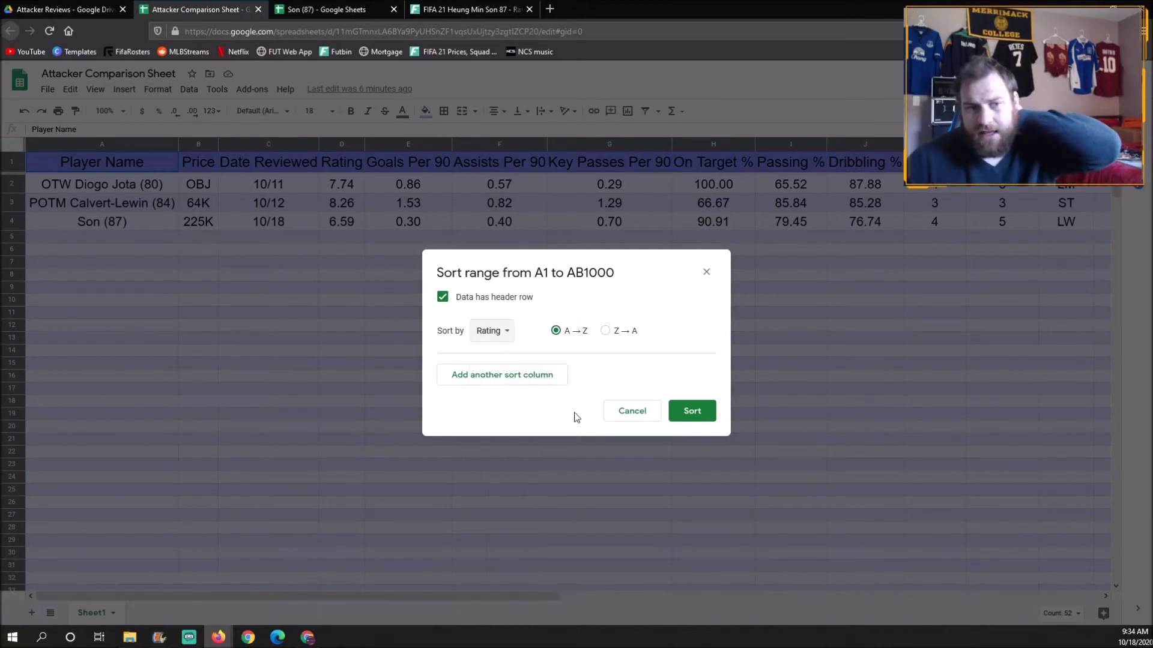
click(682, 414)
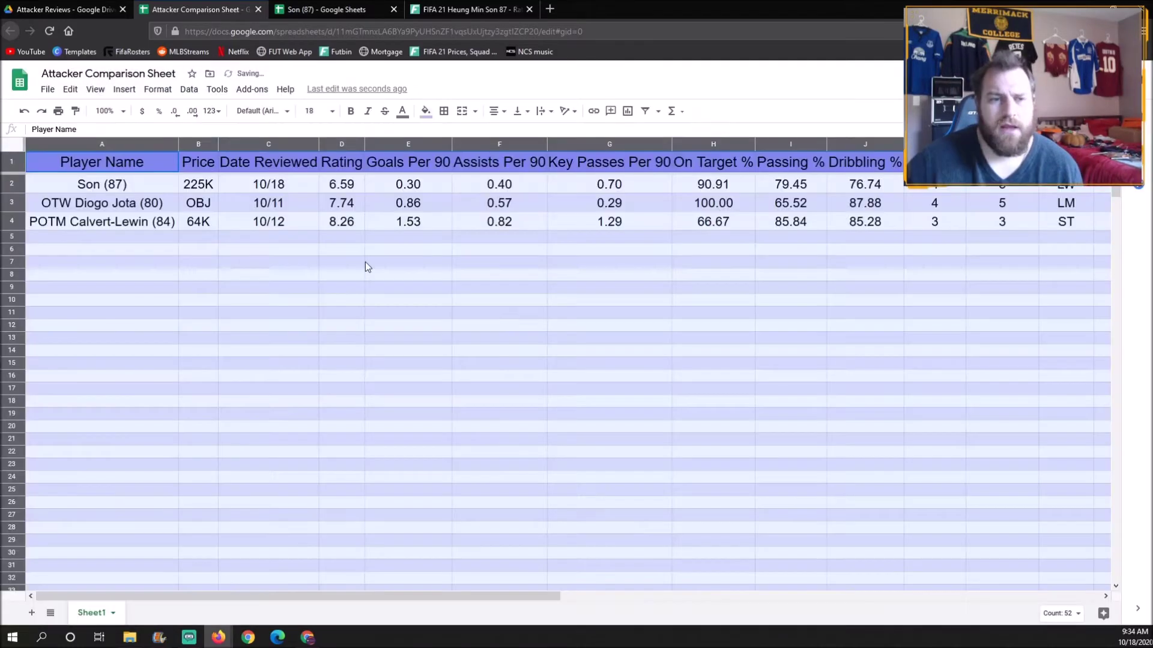
- Compare the rating, goals per 90 and assists per 90 of Son and OTW Diogo Jota
click(346, 186)
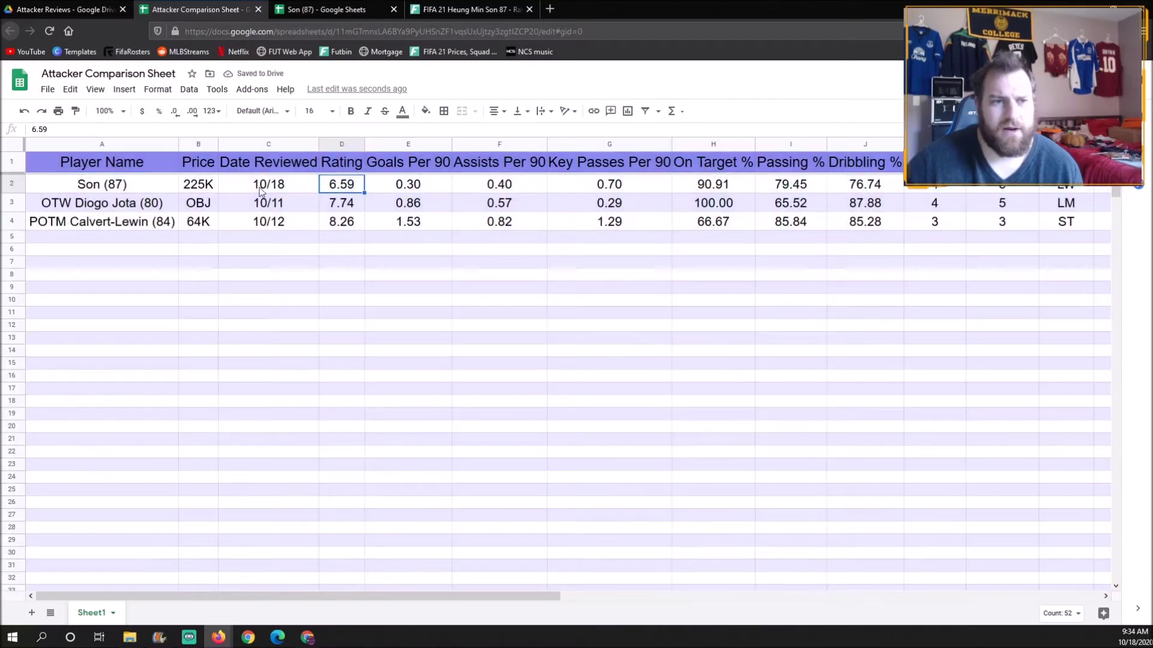
key(Right)
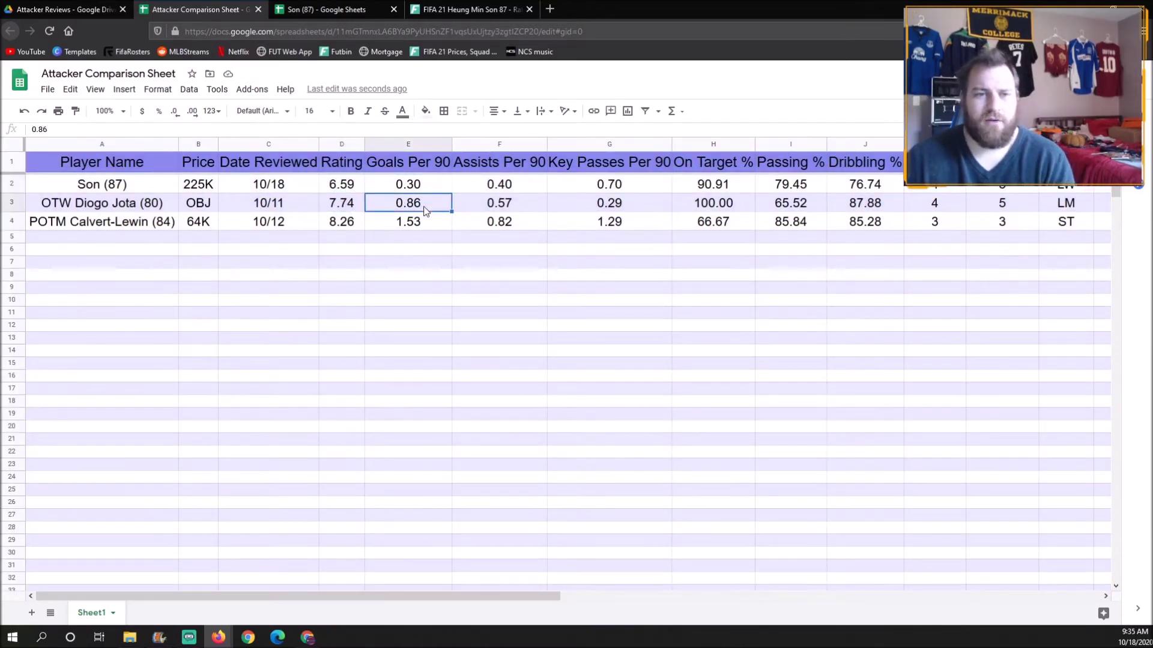
key(Down)
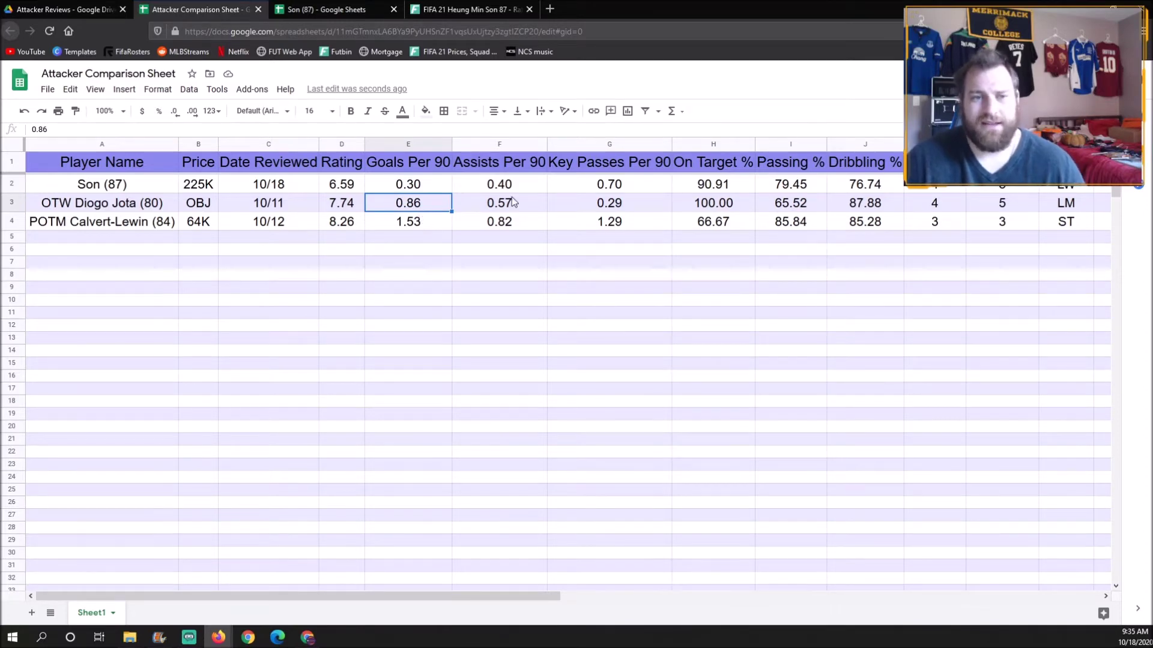
drag(517, 190, 526, 208)
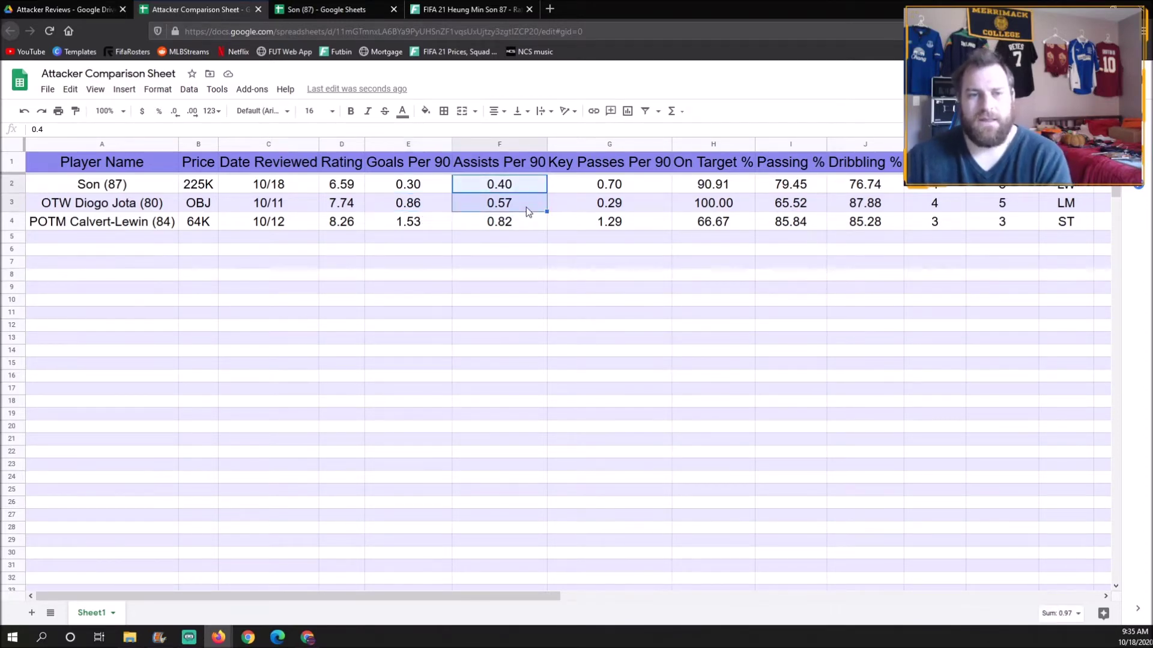
click(524, 200)
drag(524, 185, 523, 196)
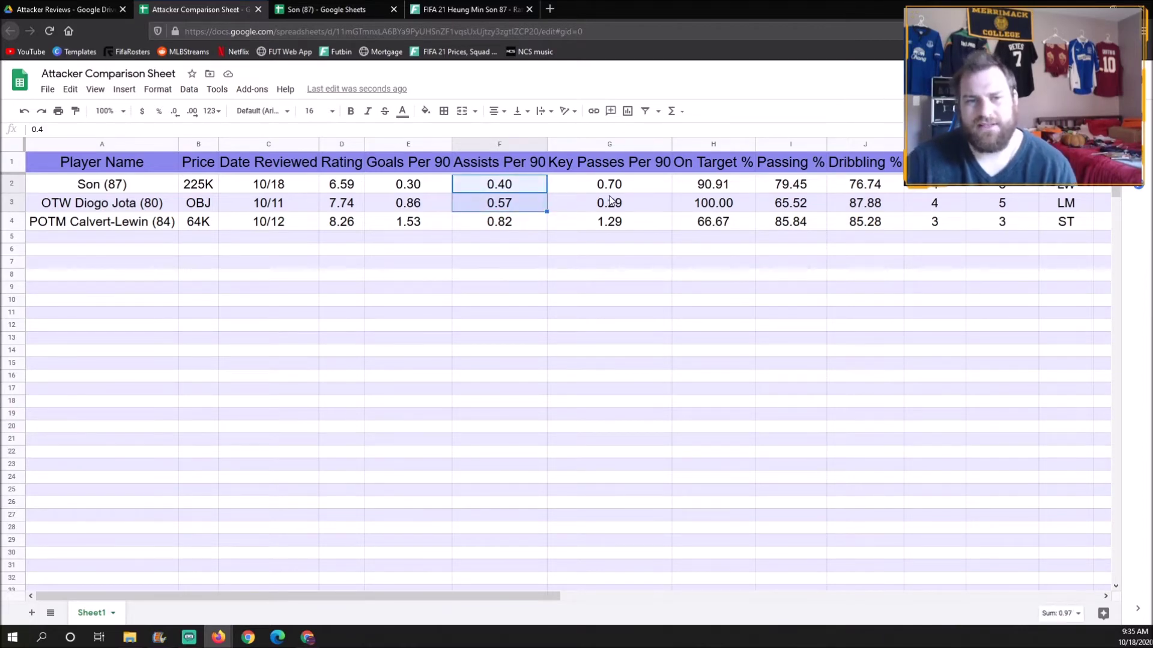
- Compare the players' key passes per 90, and check Son's passing and dribbling percentages
key(Right)
key(shift+Down)
key(shift+Up)
key(Return)
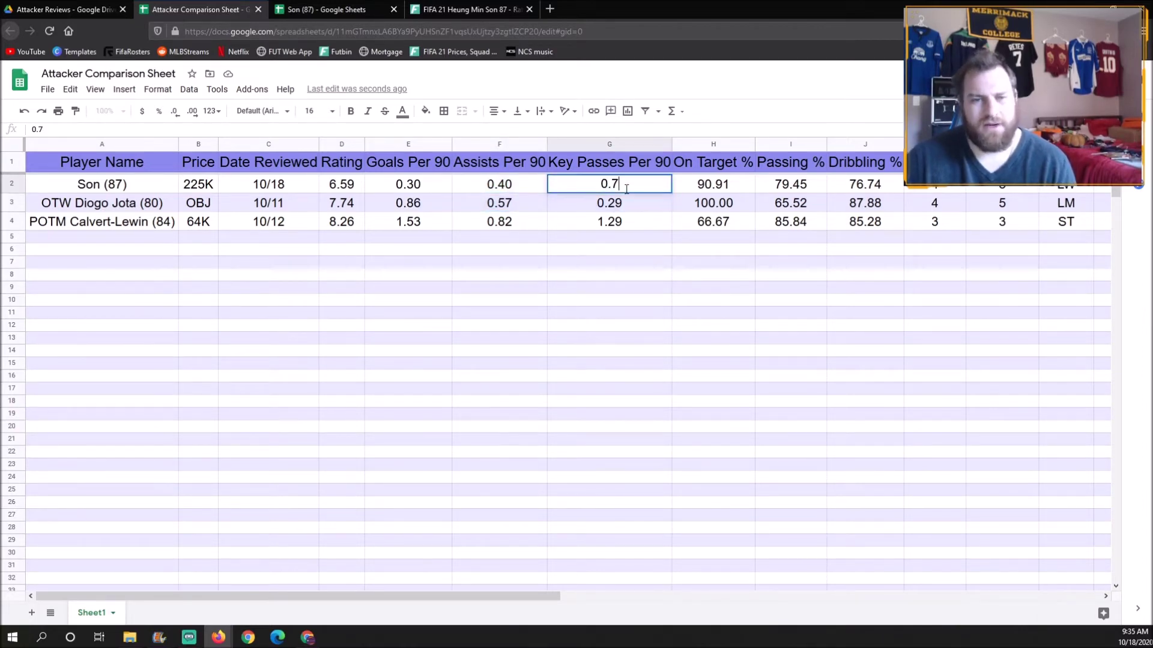
click(642, 220)
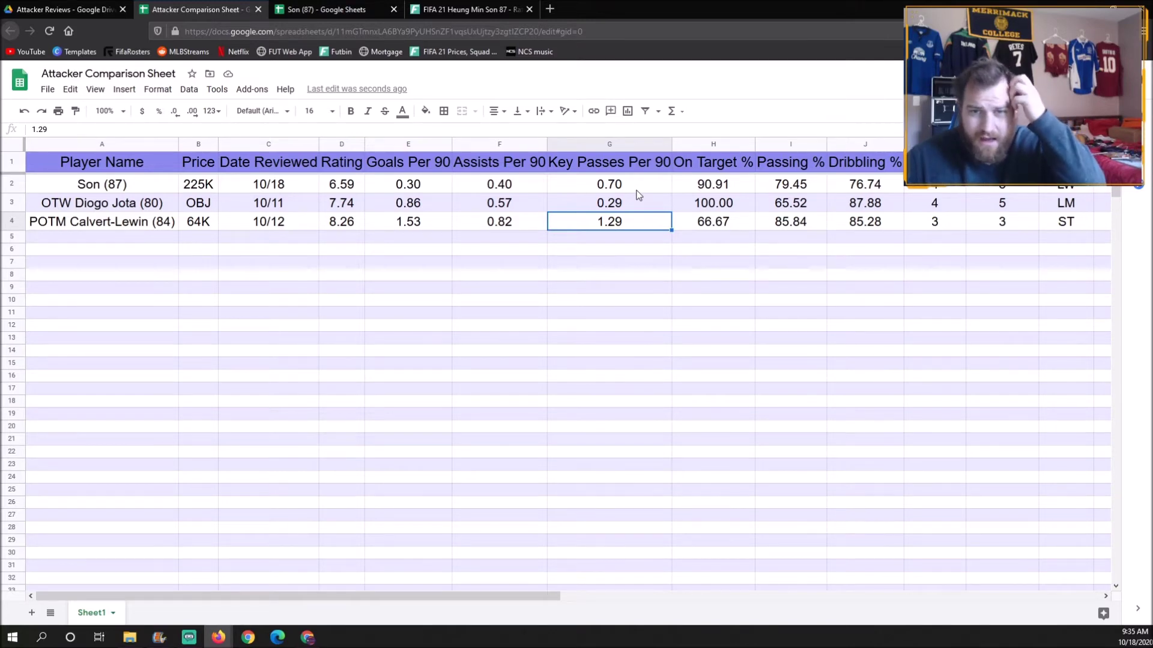
click(808, 186)
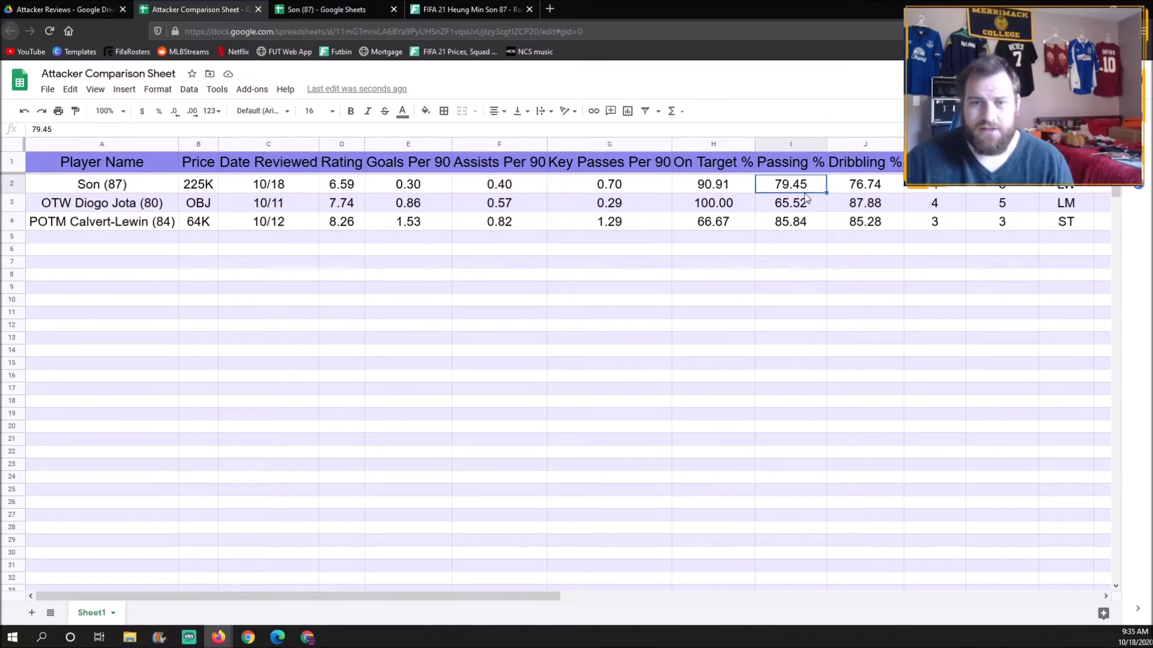
click(860, 190)
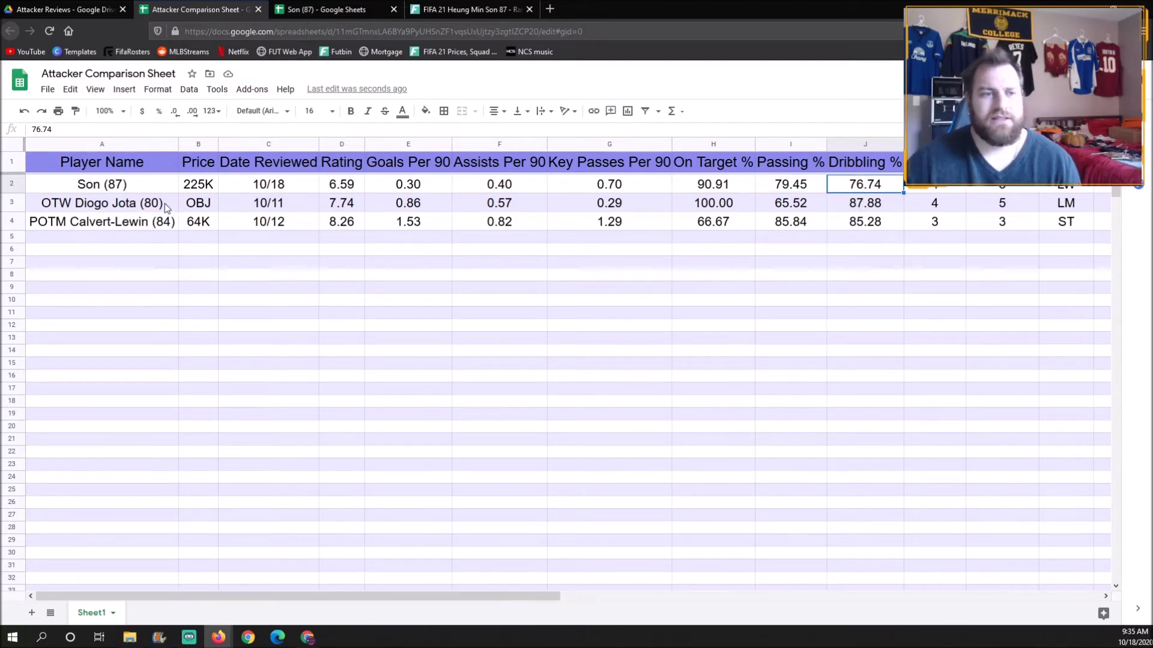
- Check the position listed for OTW Diogo Jota, and select an empty cell below the table
click(143, 209)
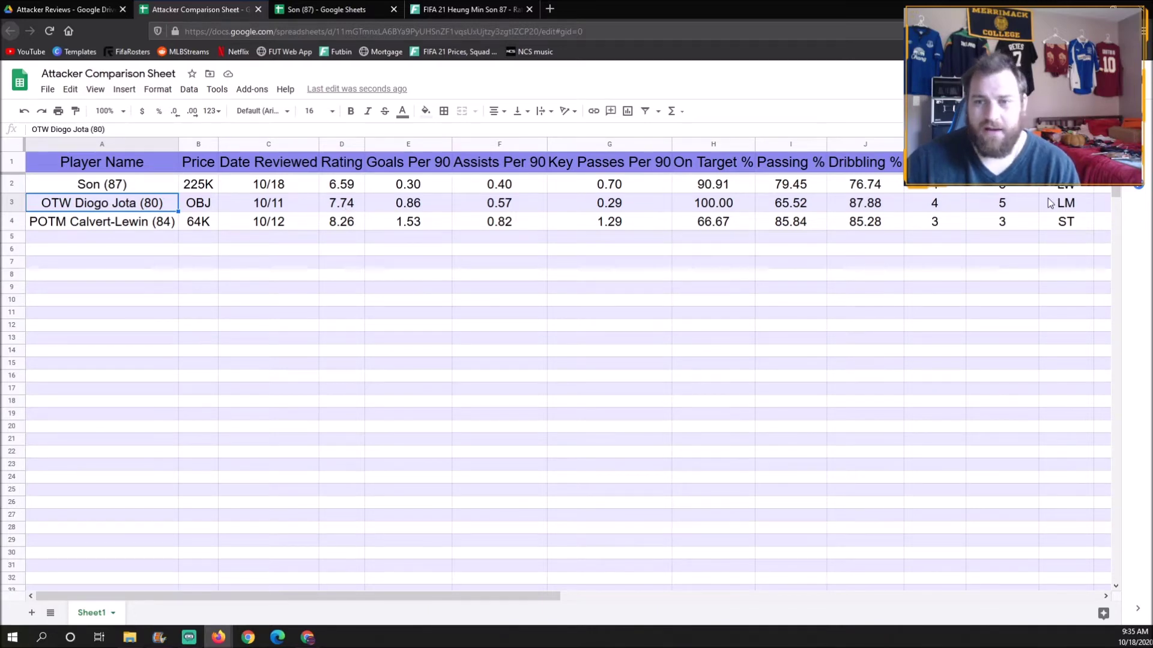
click(1066, 203)
click(906, 278)
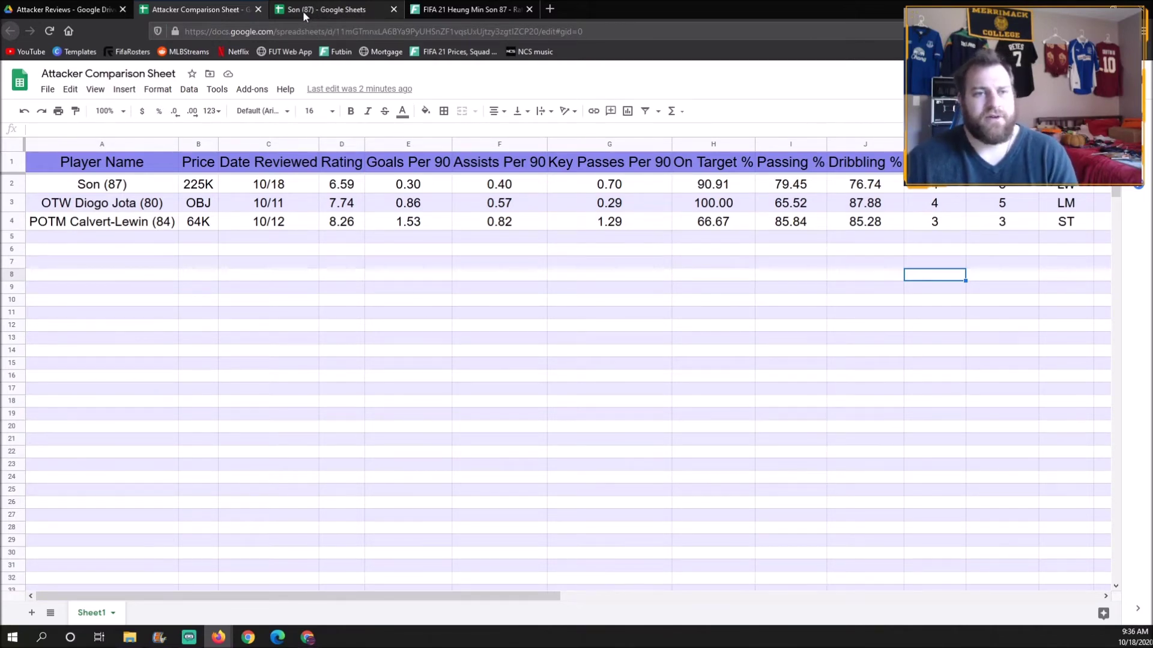
- Return to the Son (87) sheet and check the chemistry style used in the player details
click(294, 9)
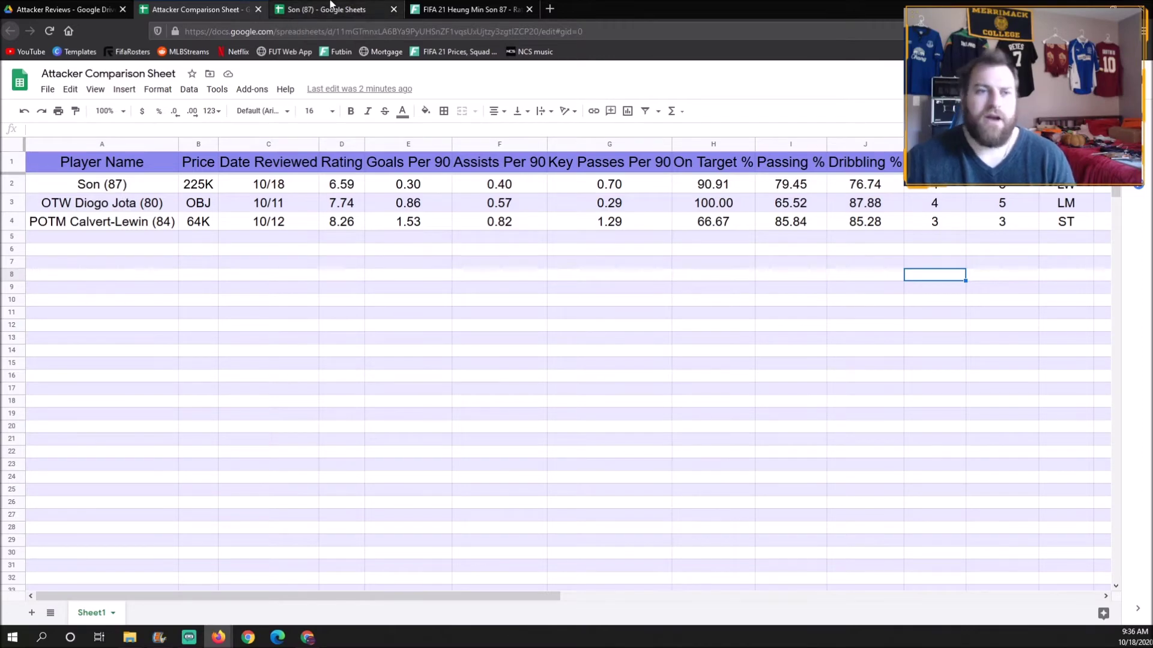
click(198, 9)
click(325, 9)
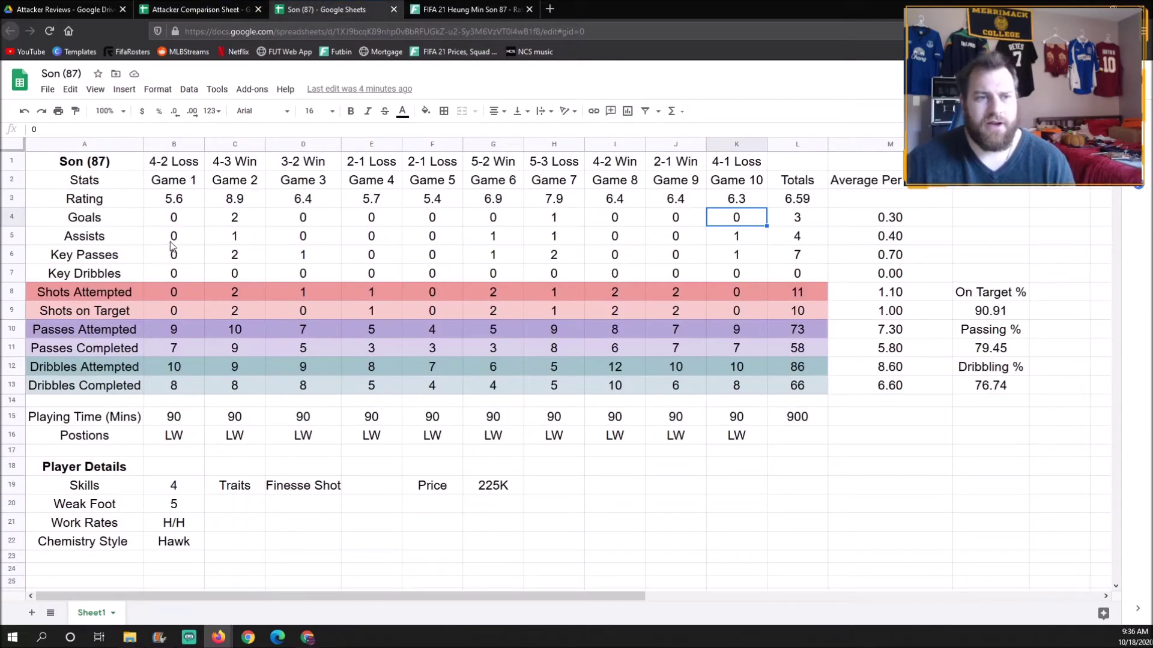
click(201, 544)
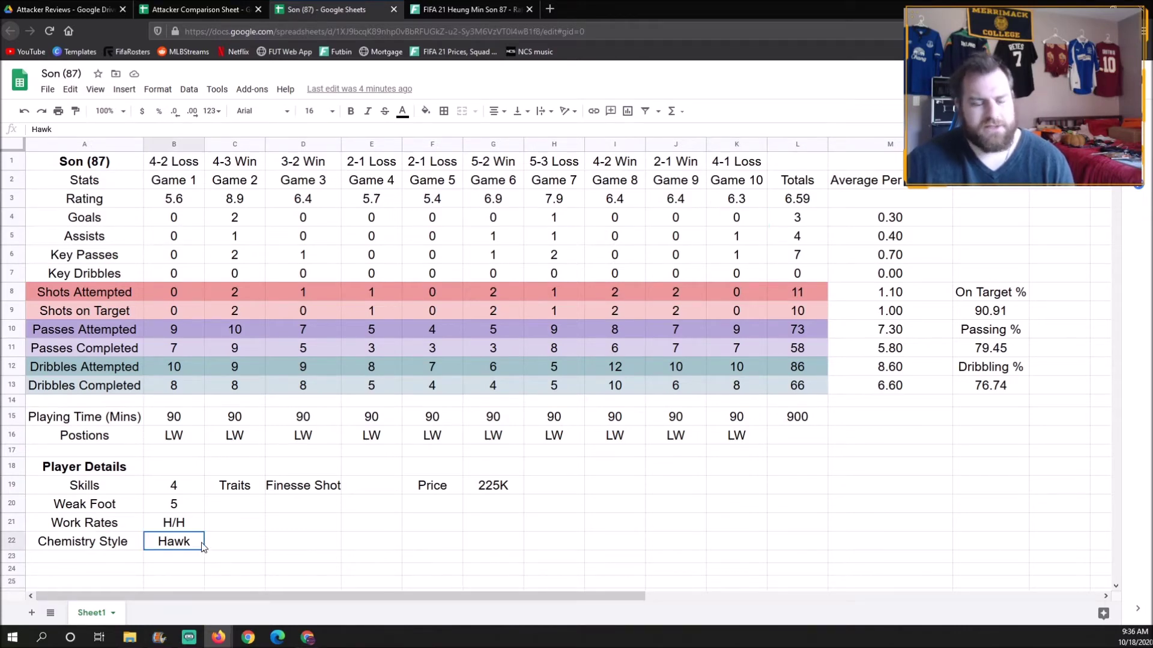